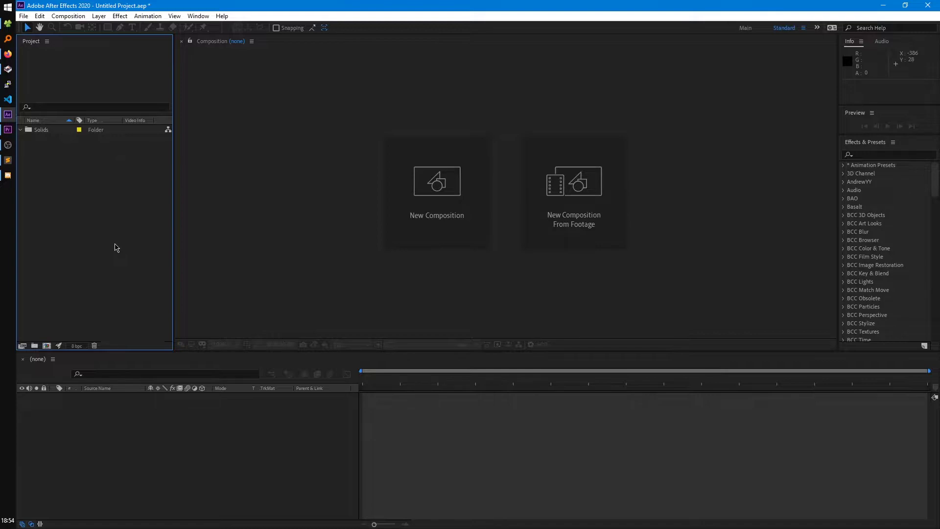
Create a new 1280×720, 30 fps composition named _Main
{"action": "key", "text": "ctrl+z"}
{"action": "left_click", "coordinate": [47, 346]}
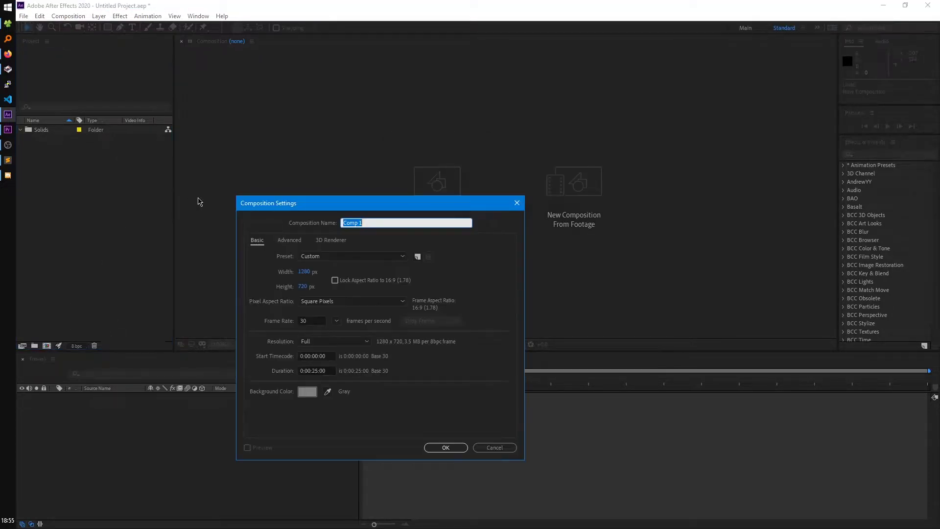
{"action": "type", "text": "_Main"}
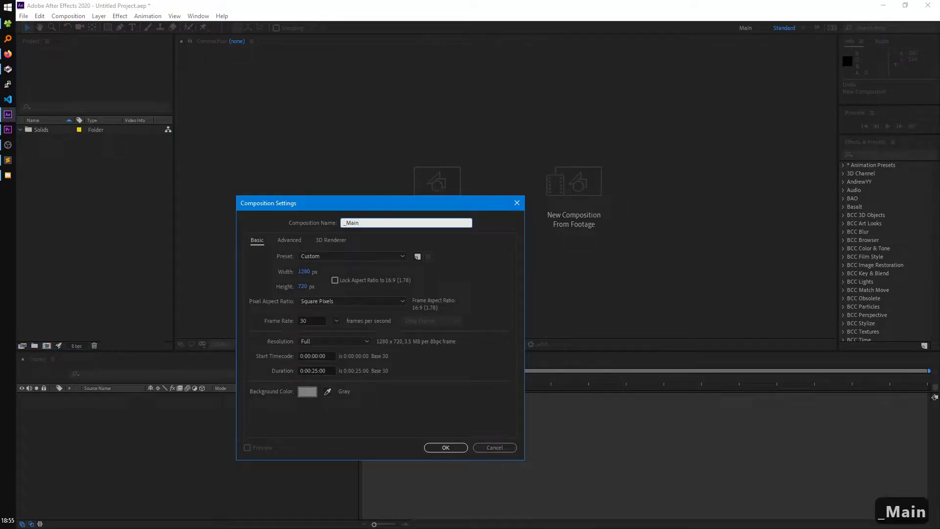
{"action": "key", "text": "Return"}
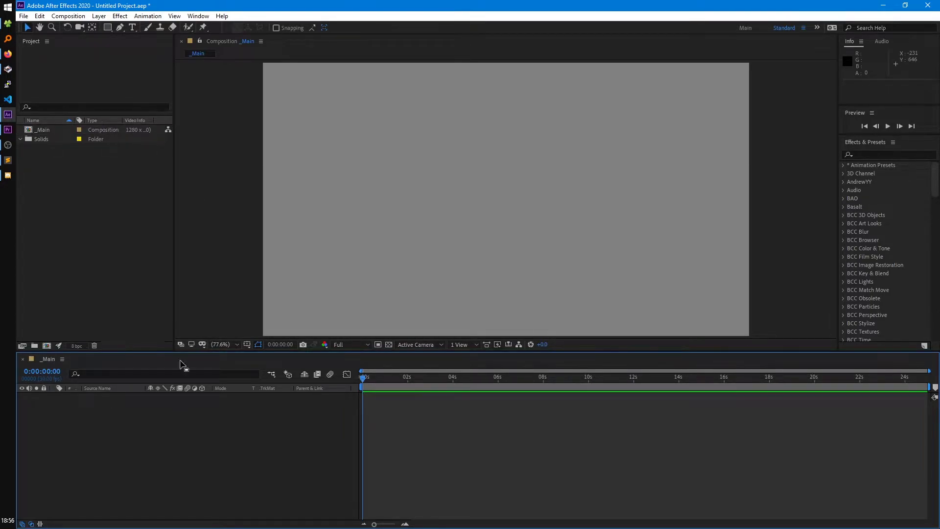
Browse the new-layer types, then bring up New > Solid from the timeline's context menu
{"action": "left_click", "coordinate": [99, 16]}
{"action": "mouse_move", "coordinate": [104, 27]}
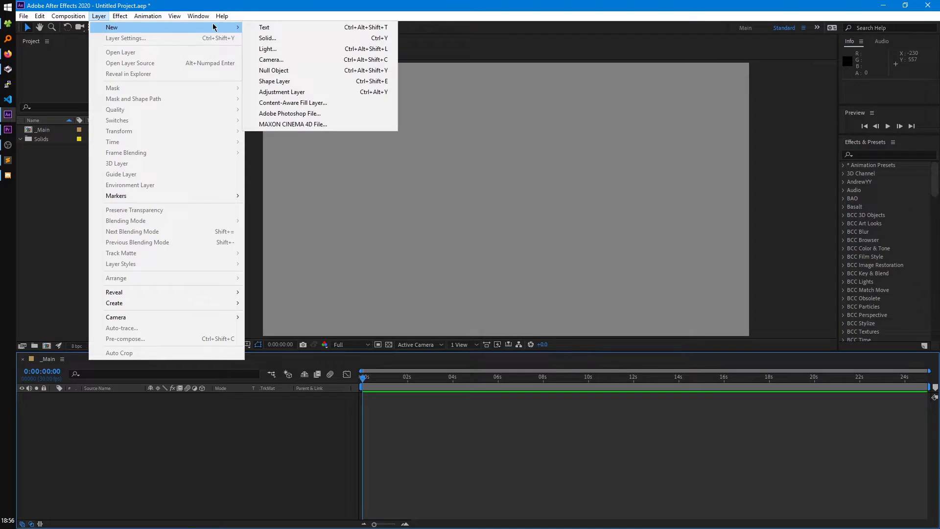
{"action": "key", "text": "Escape"}
{"action": "key", "text": "Escape"}
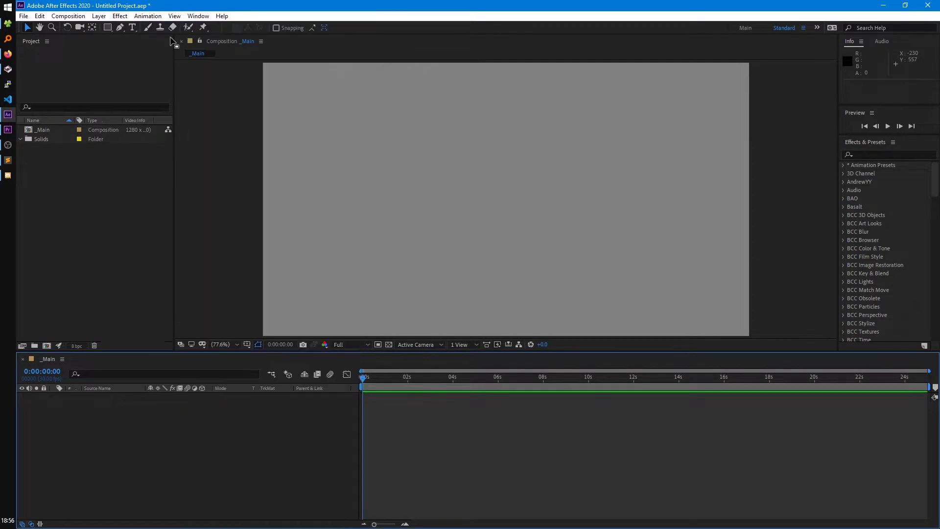
{"action": "right_click", "coordinate": [113, 430]}
{"action": "mouse_move", "coordinate": [215, 323]}
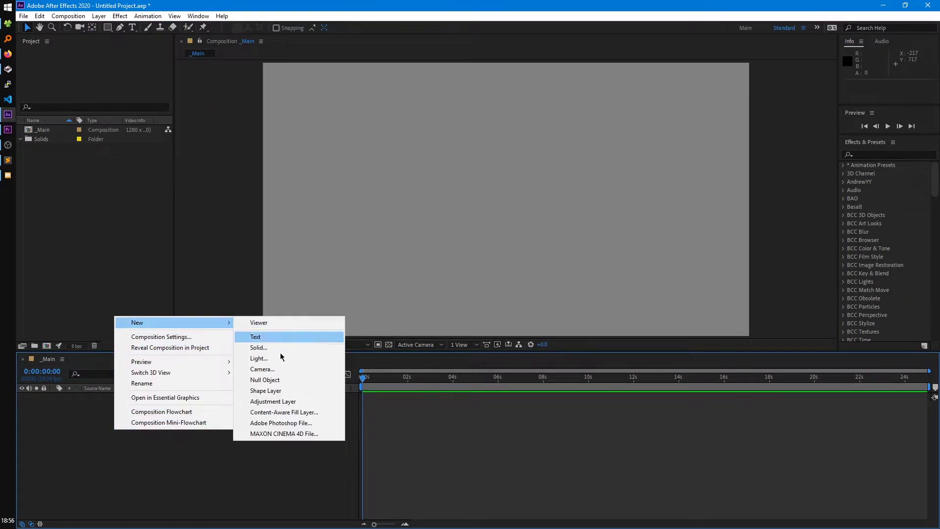
Create a red 1280×720 solid, Red Solid 1, filling the _Main composition
{"action": "left_click", "coordinate": [324, 348]}
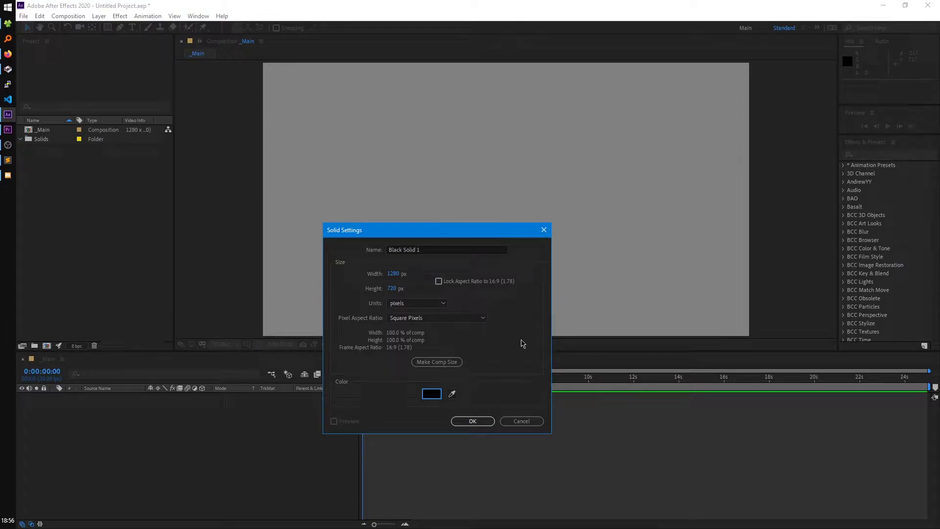
{"action": "left_click", "coordinate": [434, 394]}
{"action": "left_click", "coordinate": [685, 273]}
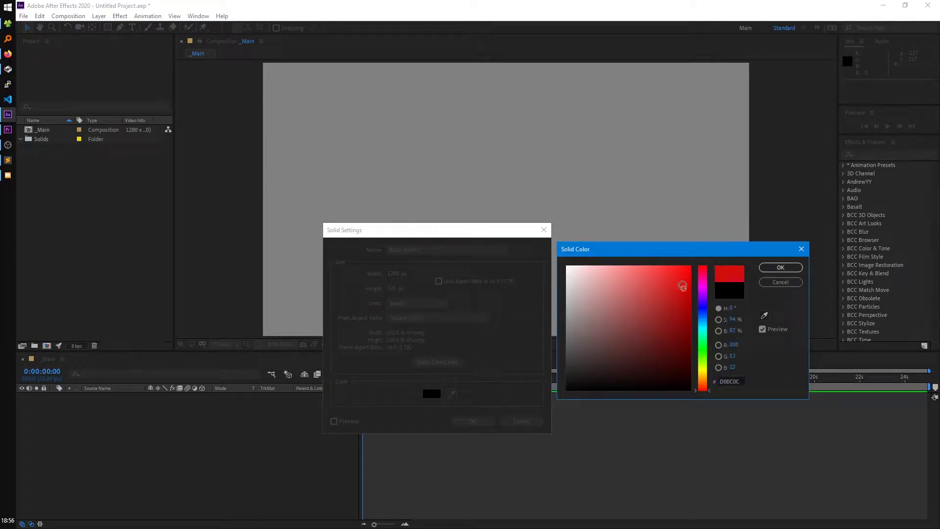
{"action": "left_click", "coordinate": [773, 270]}
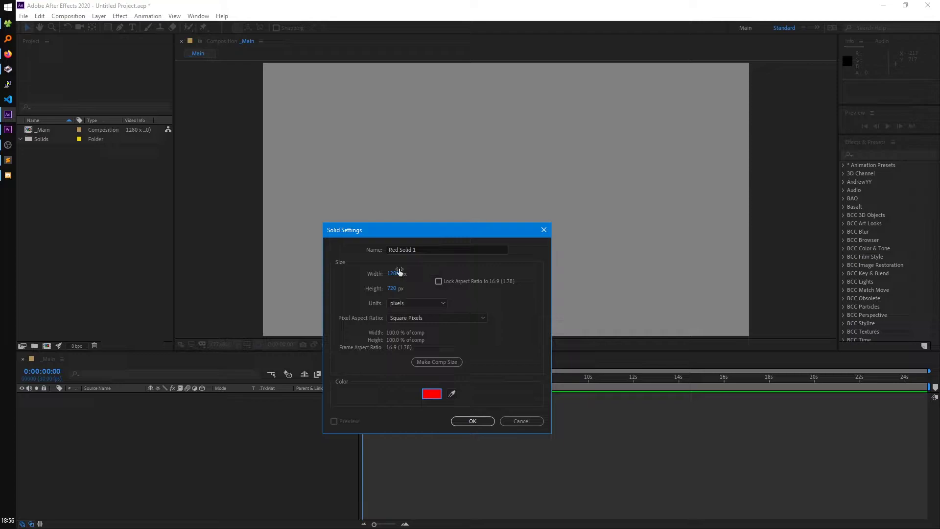
{"action": "left_click", "coordinate": [472, 421]}
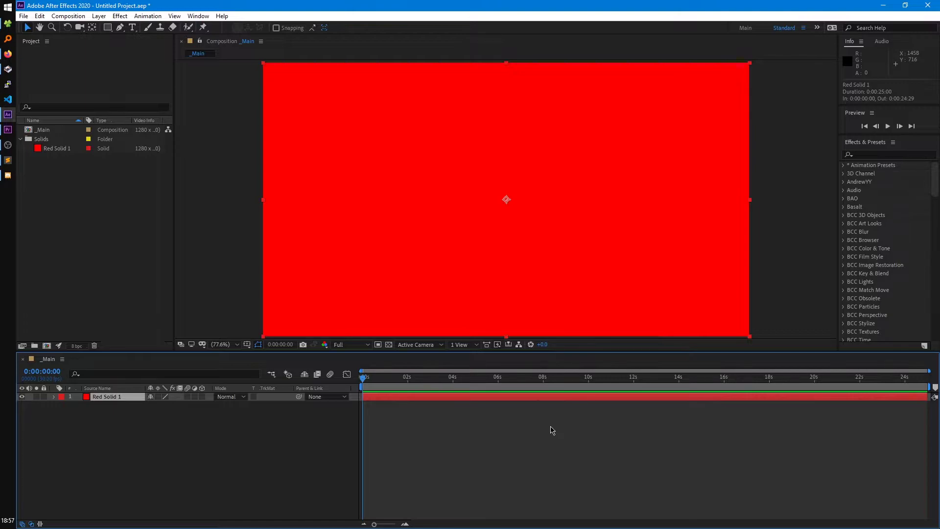
Apply Fractal Noise from Noise & Grain to the red solid, then undo it
{"action": "scroll", "coordinate": [883, 252], "scroll_direction": "down", "scroll_amount": 15}
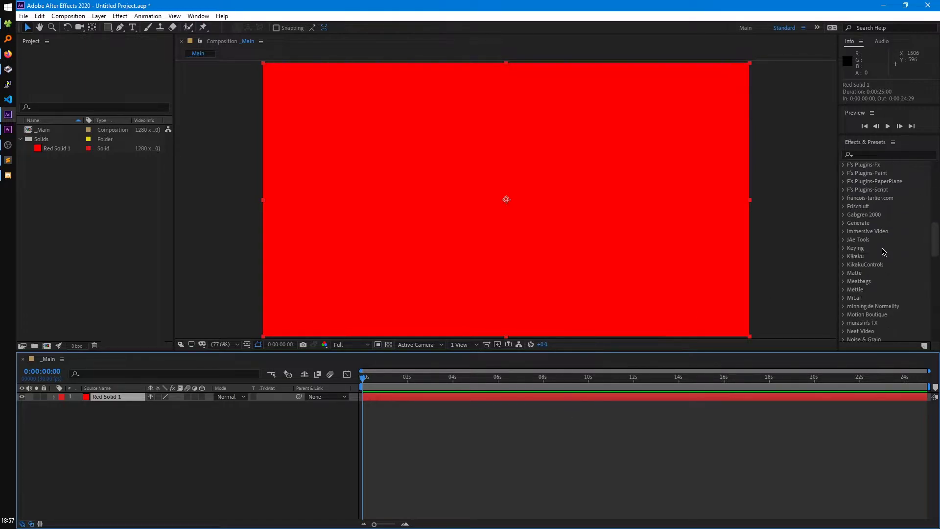
{"action": "scroll", "coordinate": [883, 252], "scroll_direction": "down", "scroll_amount": 3}
{"action": "left_click", "coordinate": [842, 272]}
{"action": "scroll", "coordinate": [876, 235], "scroll_direction": "down", "scroll_amount": 4}
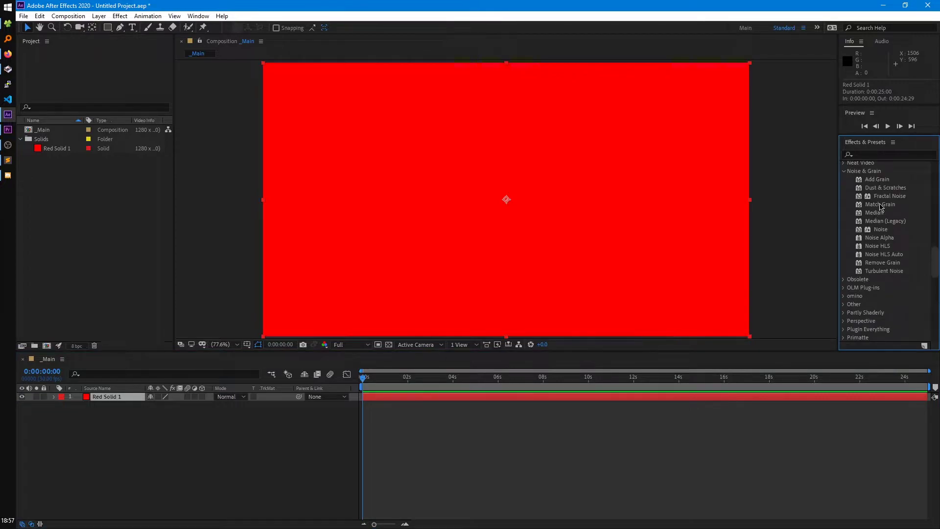
{"action": "left_click_drag", "start_coordinate": [887, 196], "coordinate": [574, 220]}
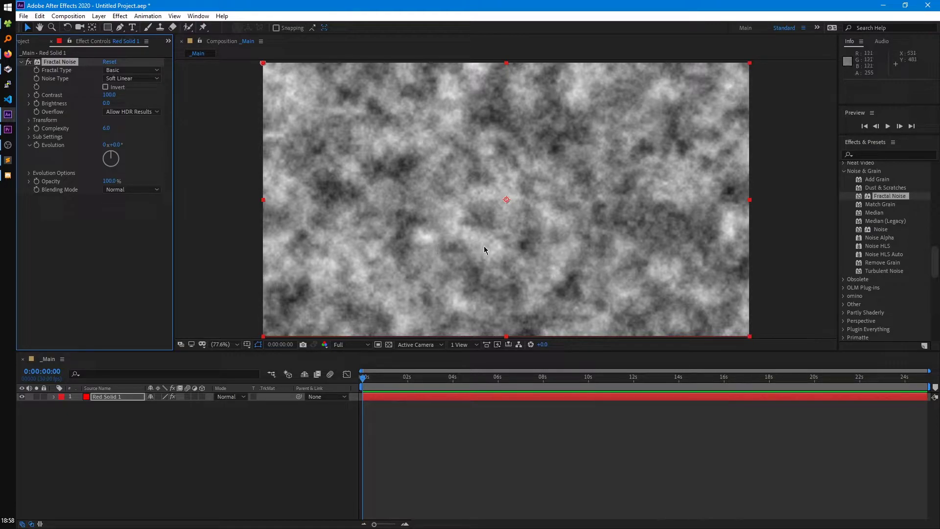
{"action": "key", "text": "ctrl+z"}
Apply CC Particle World to Red Solid 1 and scrub to 0:00:01:04 to see particles
{"action": "left_click", "coordinate": [864, 153]}
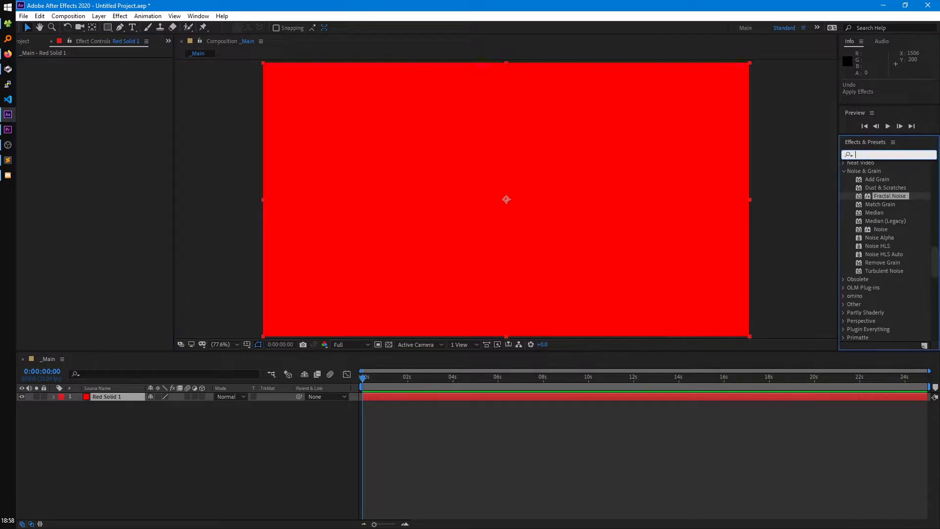
{"action": "type", "text": "particle"}
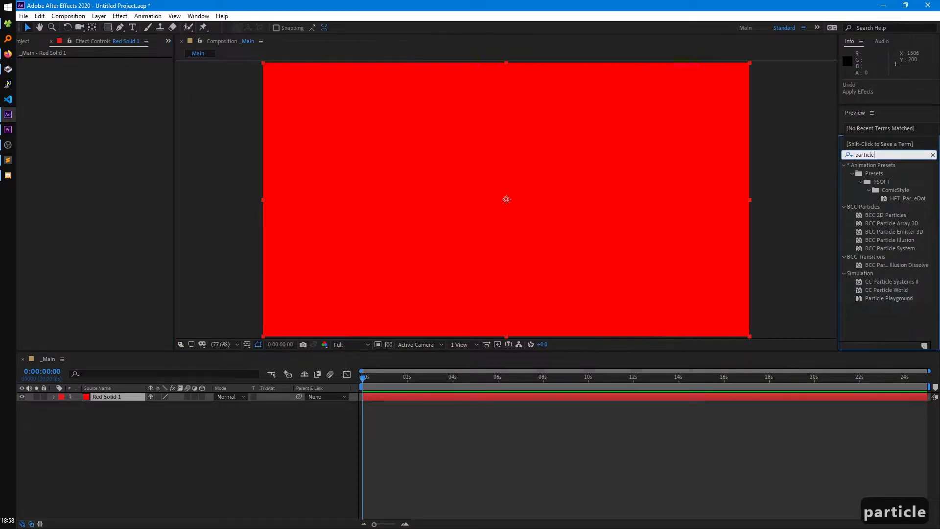
{"action": "left_click_drag", "start_coordinate": [886, 289], "coordinate": [573, 398]}
{"action": "left_click_drag", "start_coordinate": [366, 379], "coordinate": [391, 381]}
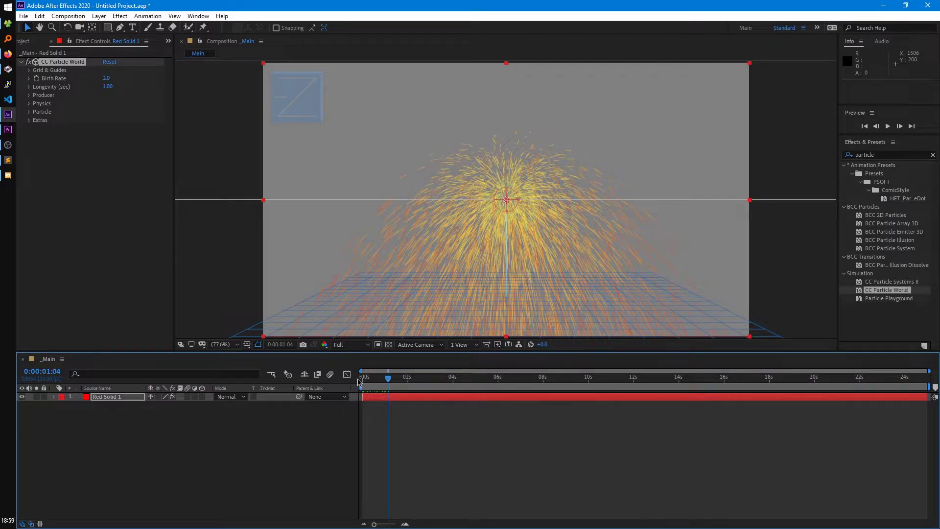
Delete Red Solid 1, add a Null 1 layer and expand its Transform properties
{"action": "key", "text": "Delete"}
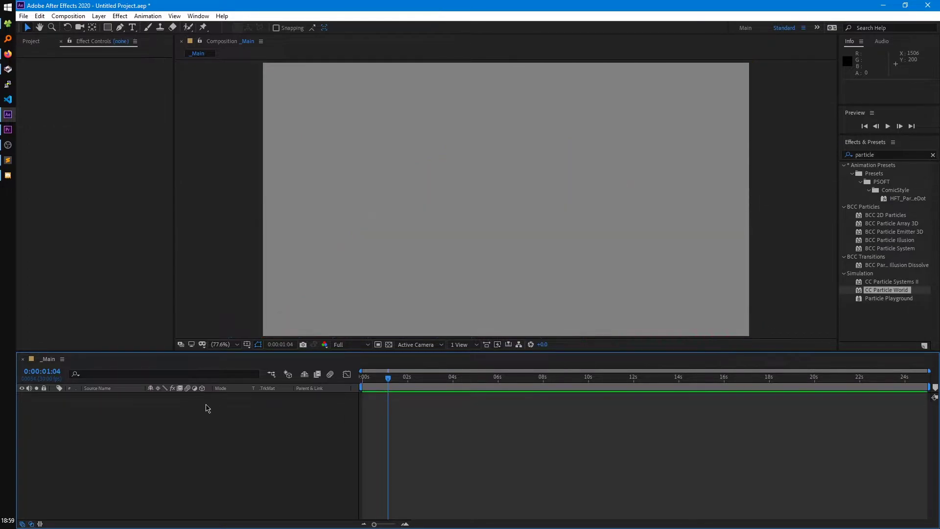
{"action": "right_click", "coordinate": [206, 404]}
{"action": "mouse_move", "coordinate": [248, 410]}
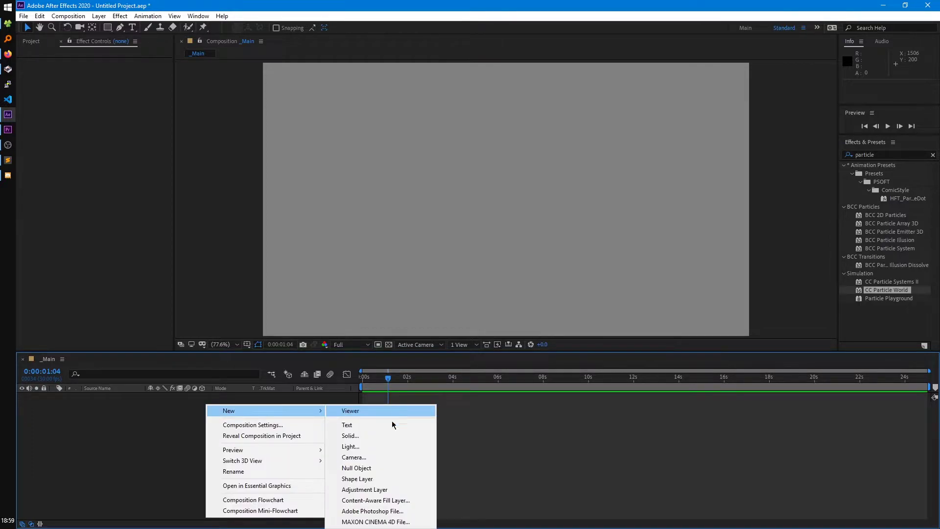
{"action": "left_click", "coordinate": [373, 467]}
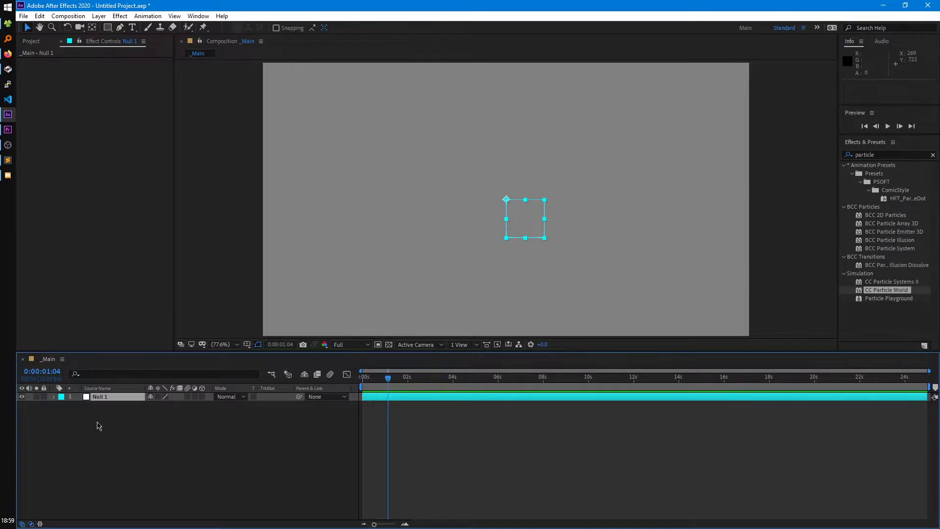
{"action": "left_click", "coordinate": [54, 396]}
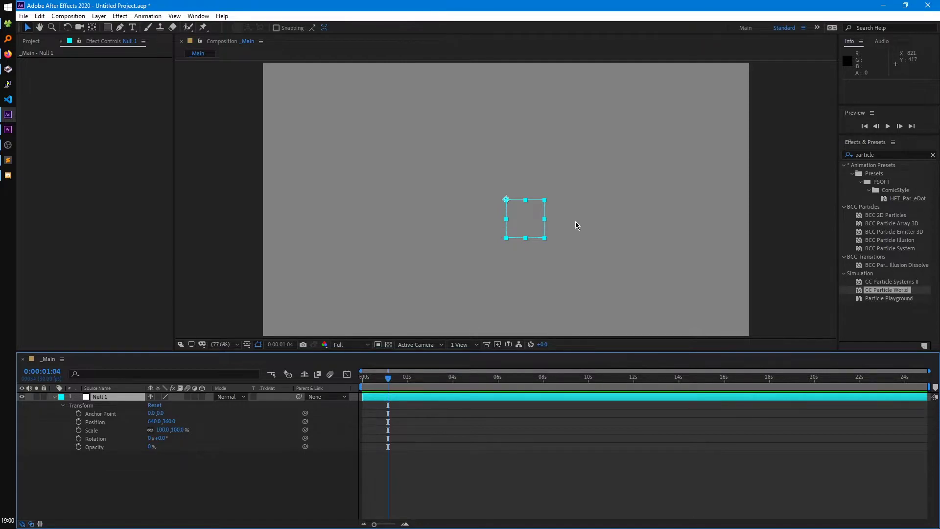
Apply Slider Control to Null 1, raise its Slider value to 84 and select Null 1
{"action": "left_click", "coordinate": [885, 155]}
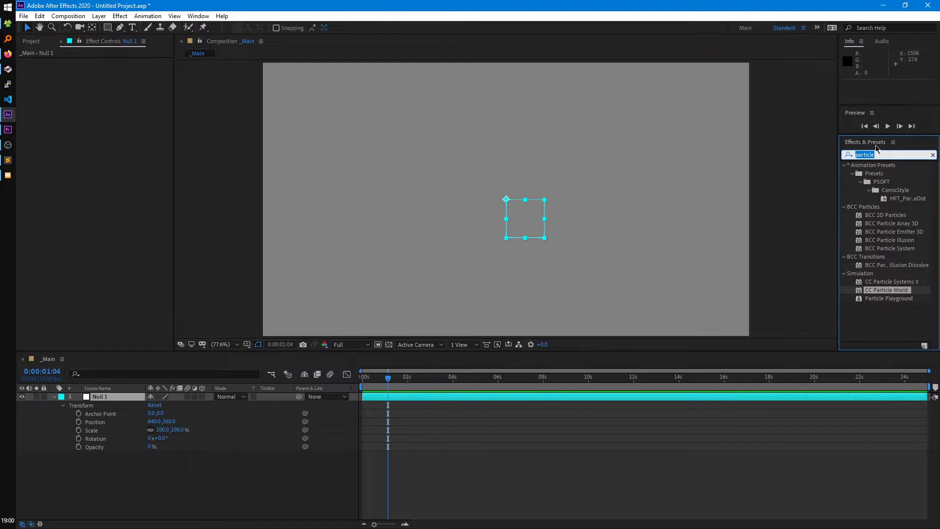
{"action": "type", "text": "control"}
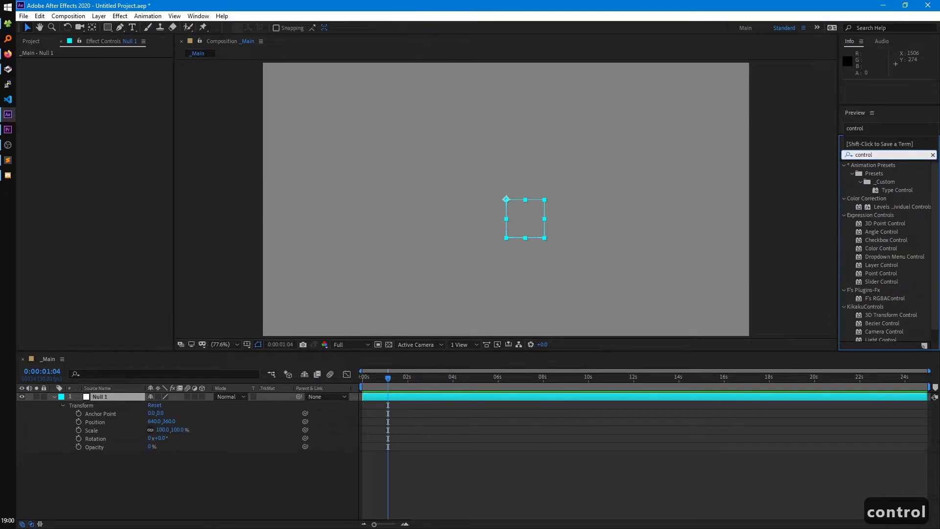
{"action": "scroll", "coordinate": [884, 228], "scroll_direction": "down", "scroll_amount": 1}
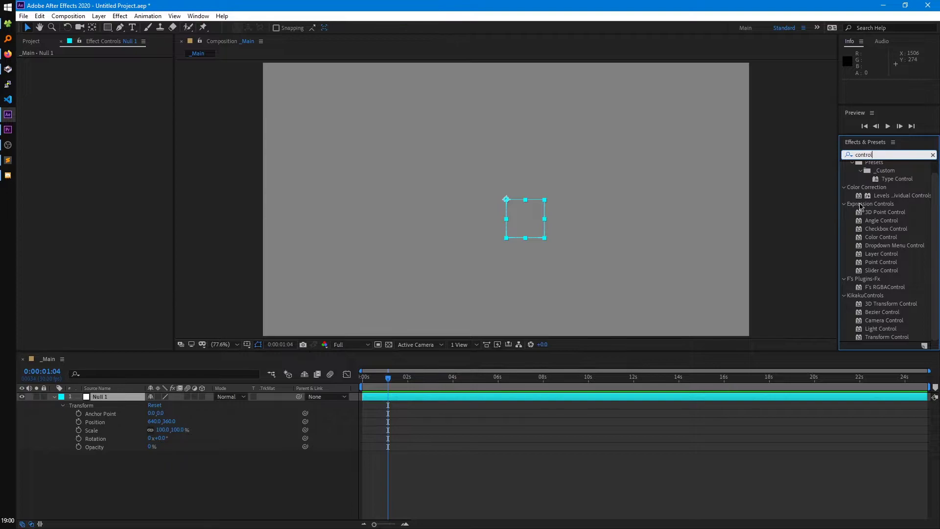
{"action": "left_click_drag", "start_coordinate": [886, 270], "coordinate": [571, 397]}
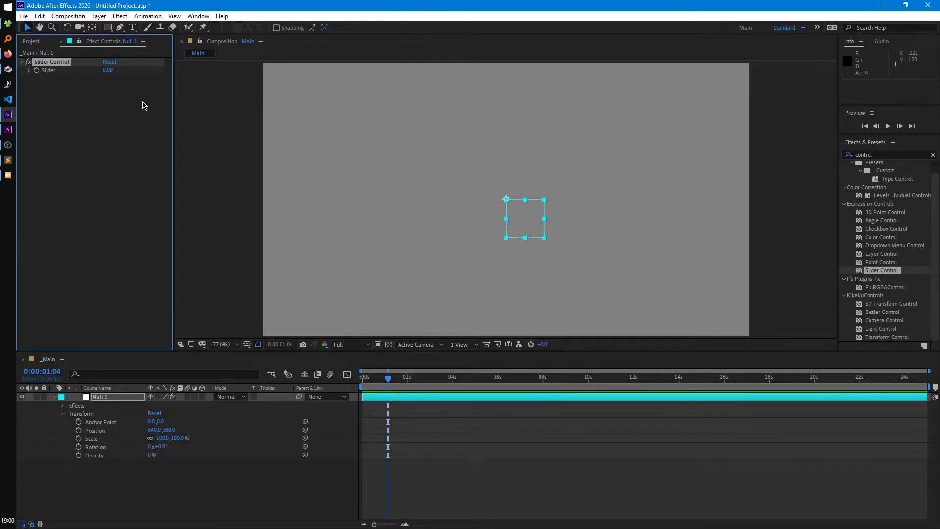
{"action": "left_click_drag", "start_coordinate": [108, 70], "coordinate": [145, 77]}
{"action": "left_click_drag", "start_coordinate": [109, 70], "coordinate": [122, 69]}
{"action": "left_click", "coordinate": [131, 398]}
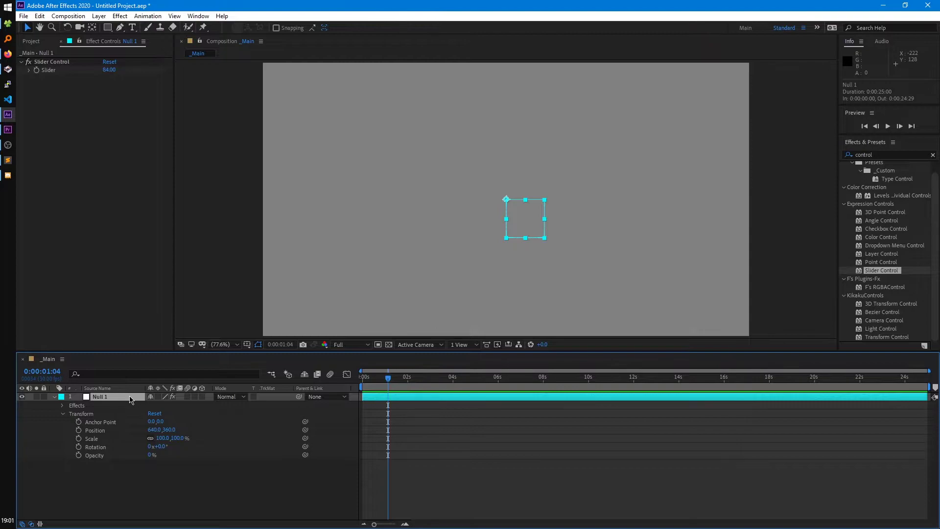
Delete Null 1 and build the Old Spice - Punch 15 composition from the footage, viewed at 0:00:02:21
{"action": "key", "text": "Delete"}
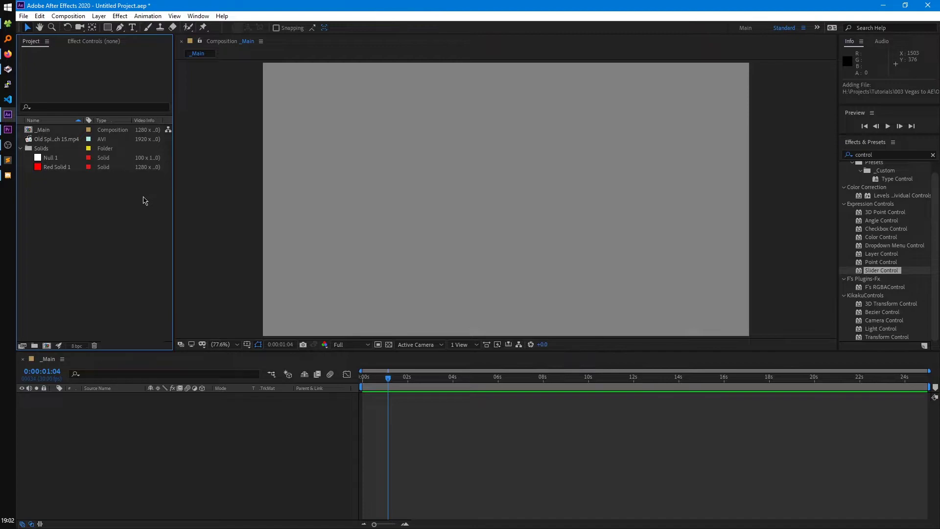
{"action": "left_click_drag", "start_coordinate": [52, 139], "coordinate": [45, 346]}
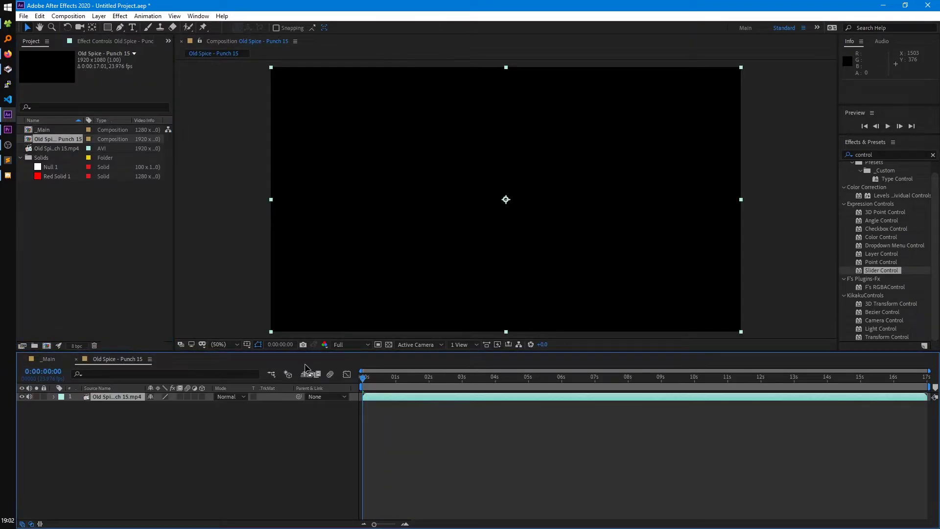
{"action": "left_click", "coordinate": [458, 377]}
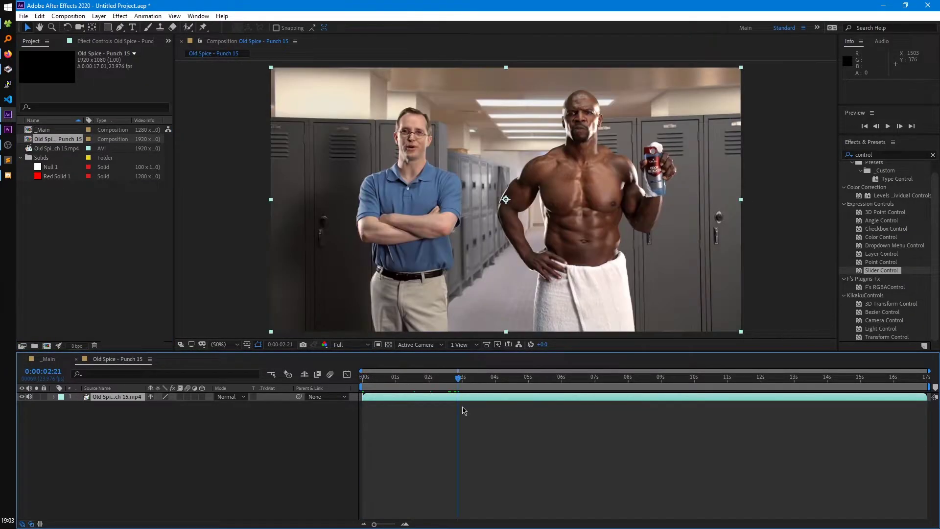
Add Adjustment Layer 1 above the Old Spice video and select it
{"action": "right_click", "coordinate": [307, 429]}
{"action": "mouse_move", "coordinate": [409, 319]}
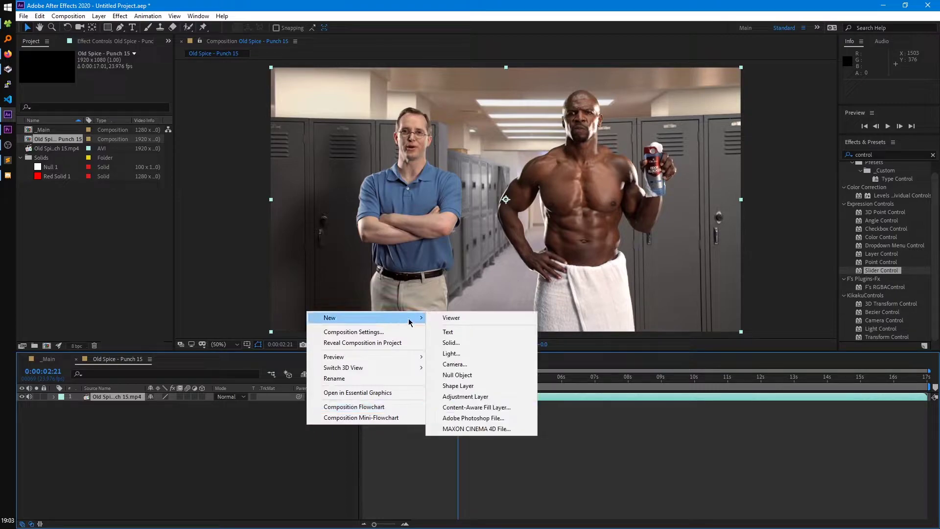
{"action": "left_click", "coordinate": [477, 397]}
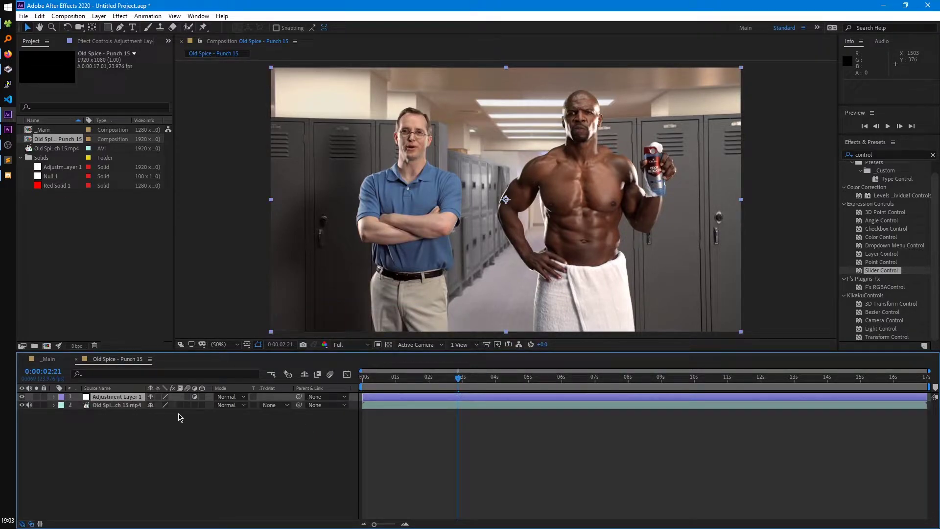
{"action": "left_click", "coordinate": [147, 434]}
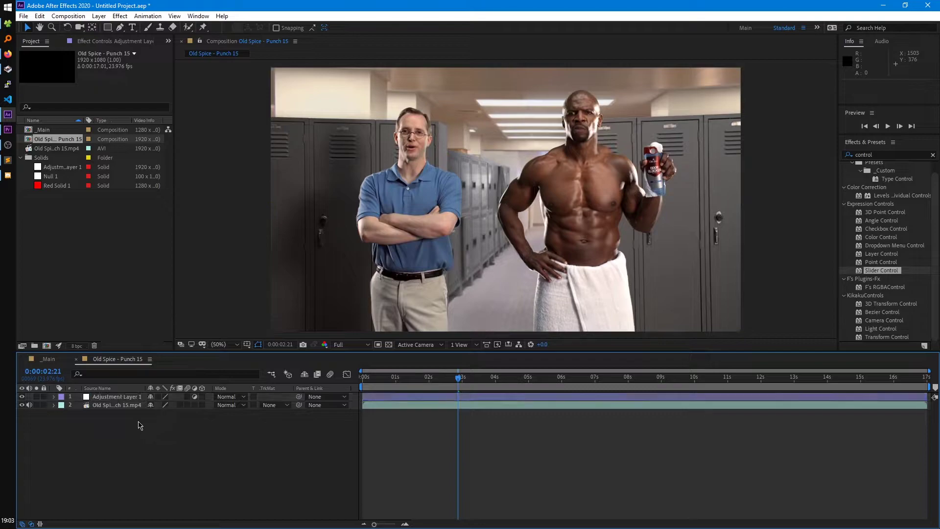
{"action": "left_click", "coordinate": [121, 399]}
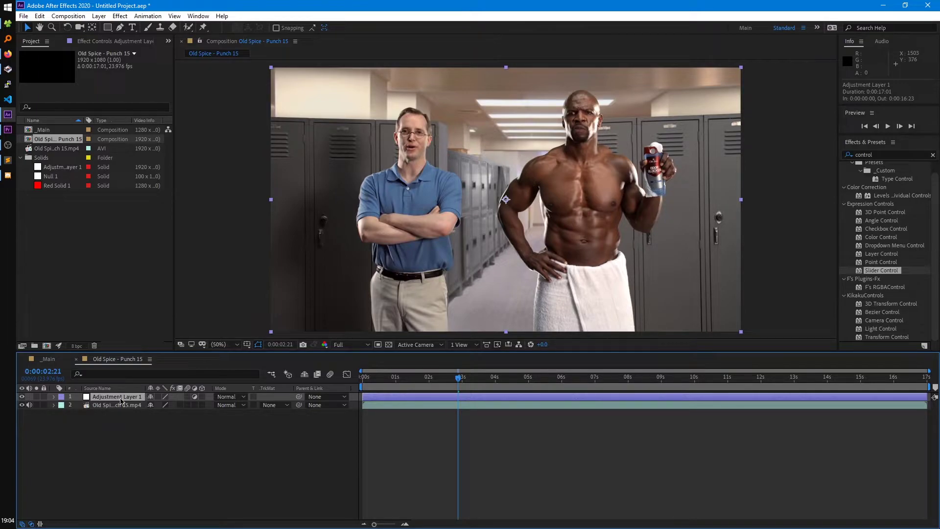
Scale the locker-room video to 43%, move it left and down, and duplicate it
{"action": "left_click", "coordinate": [132, 406]}
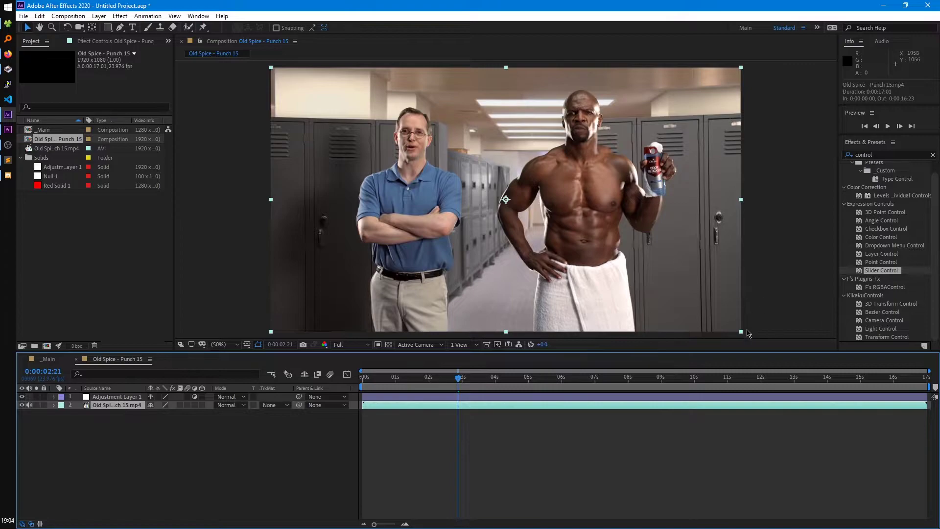
{"action": "left_click_drag", "start_coordinate": [742, 332], "coordinate": [606, 256]}
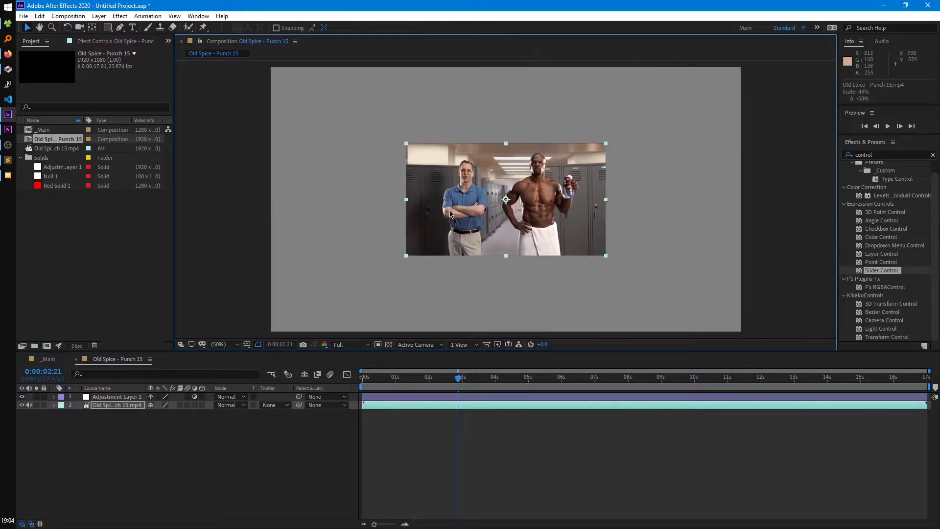
{"action": "left_click_drag", "start_coordinate": [450, 214], "coordinate": [604, 204]}
{"action": "key", "text": "ctrl+d"}
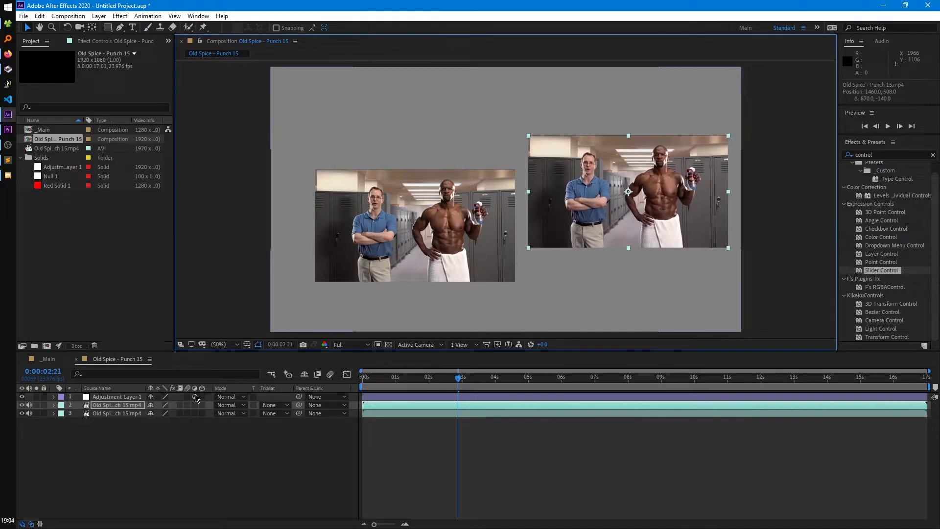
Apply Drop Shadow to the adjustment layer with distance 38 and a pinkish-red colour
{"action": "left_click", "coordinate": [204, 397]}
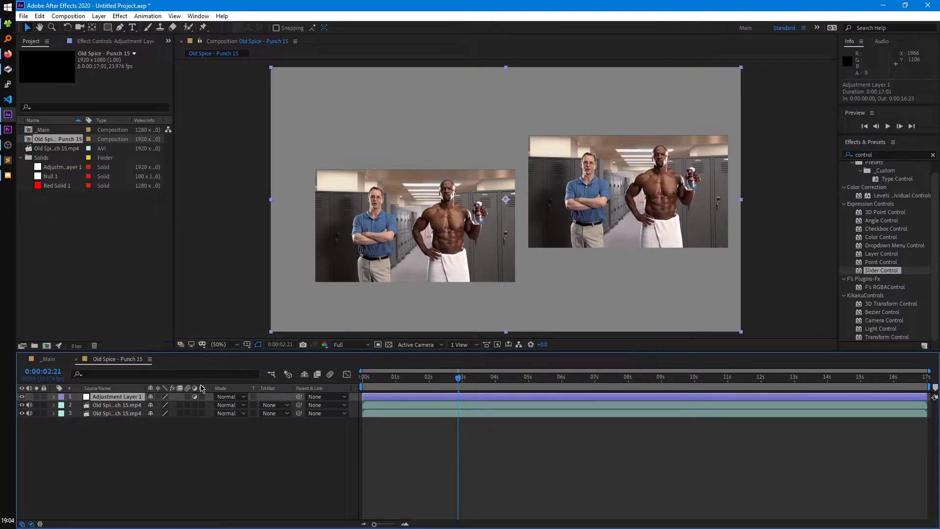
{"action": "left_click", "coordinate": [841, 154]}
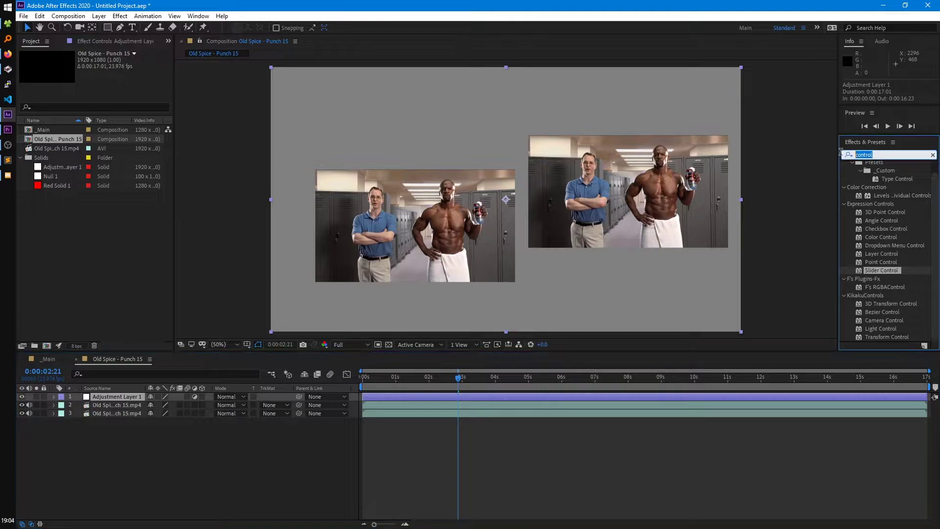
{"action": "type", "text": "drop shad"}
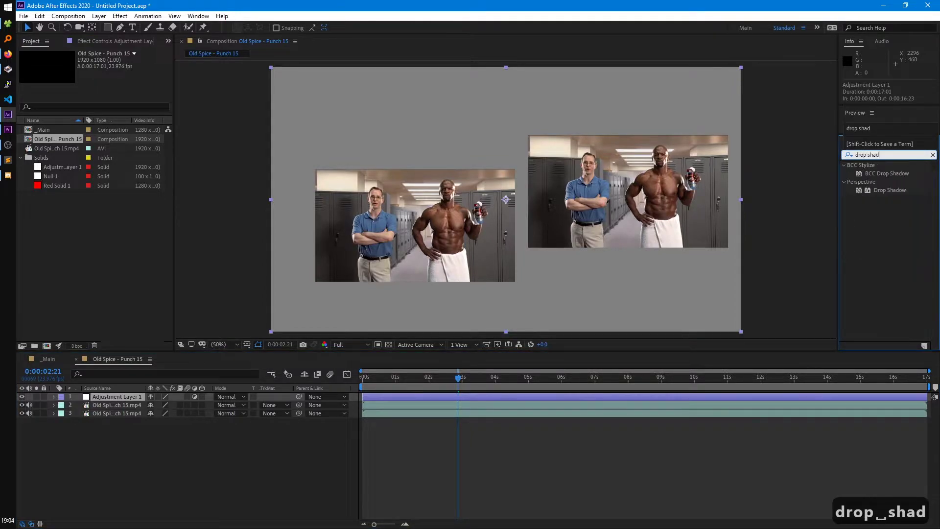
{"action": "left_click_drag", "start_coordinate": [889, 190], "coordinate": [437, 396]}
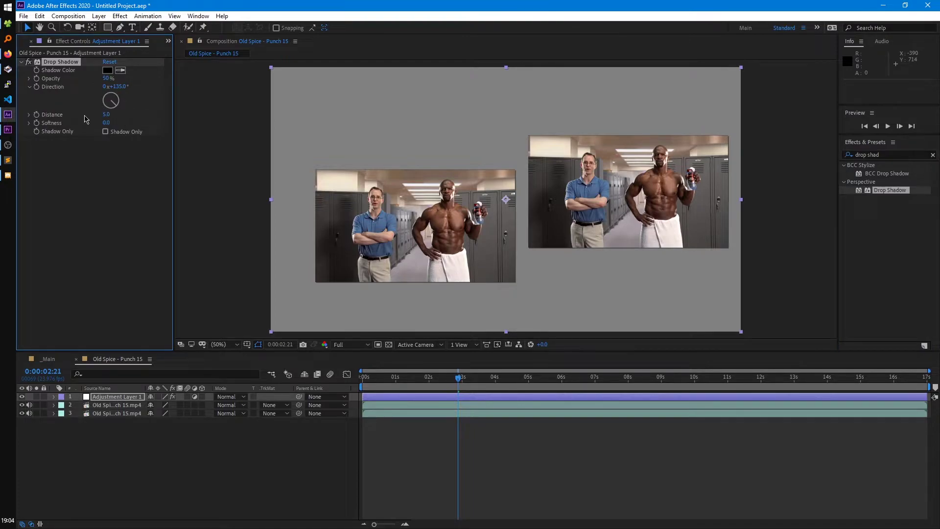
{"action": "left_click_drag", "start_coordinate": [105, 118], "coordinate": [128, 123]}
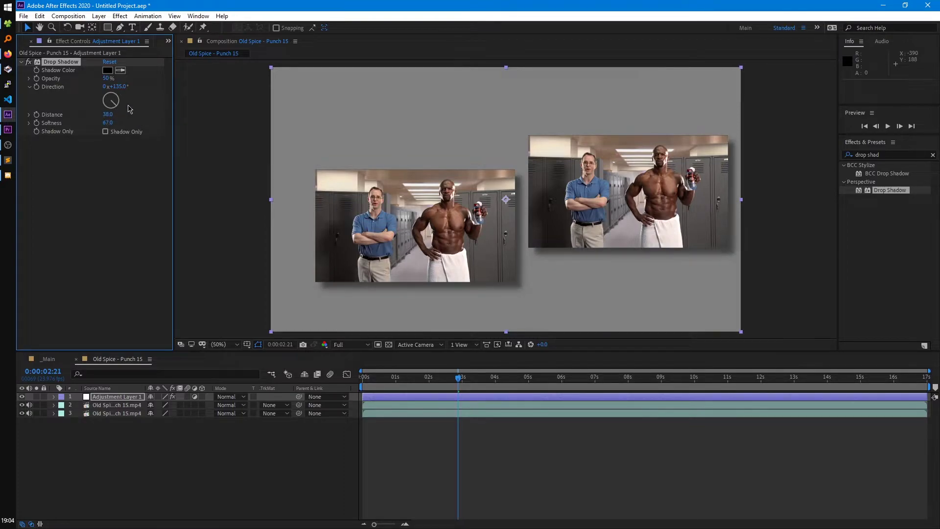
{"action": "left_click", "coordinate": [107, 70]}
{"action": "left_click", "coordinate": [644, 288]}
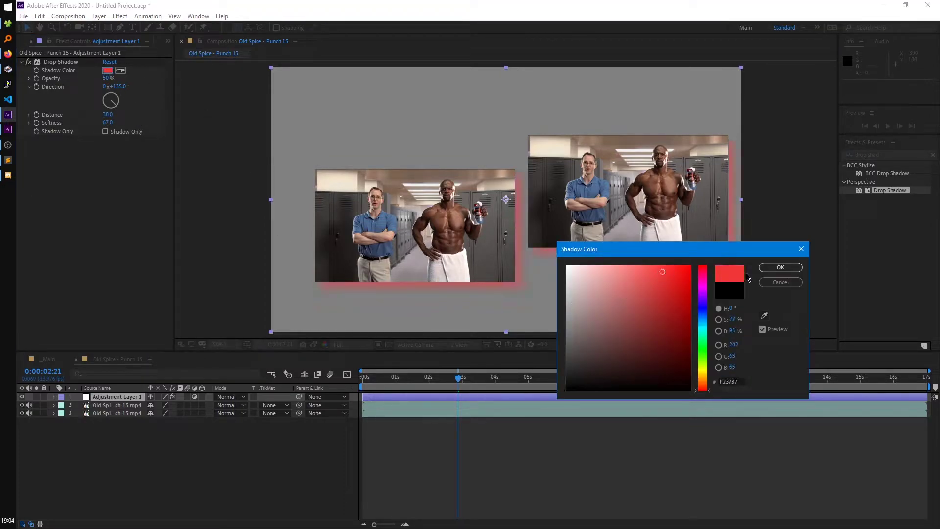
{"action": "left_click", "coordinate": [780, 268]}
Move the right-hand clip left so it overlaps the other clip
{"action": "key", "text": "ctrl+Down"}
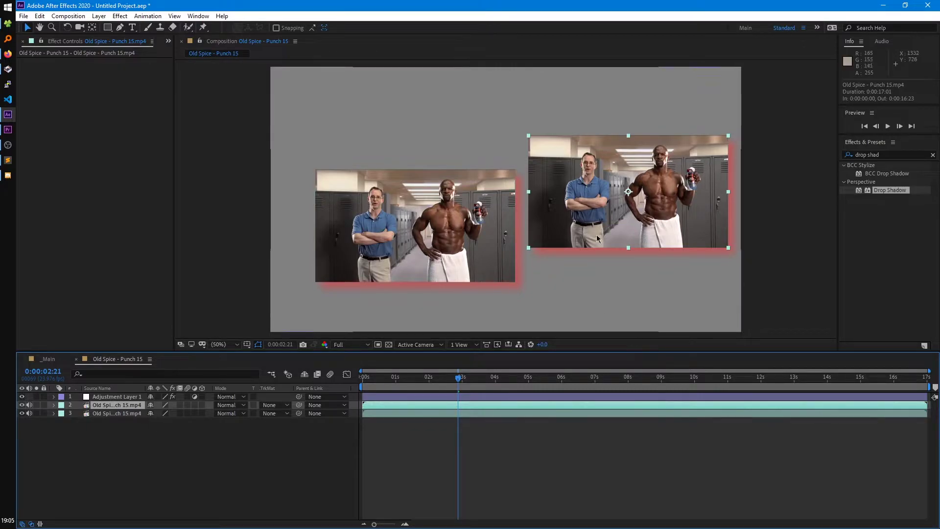
{"action": "left_click", "coordinate": [558, 214]}
{"action": "left_click_drag", "start_coordinate": [558, 215], "coordinate": [472, 223]}
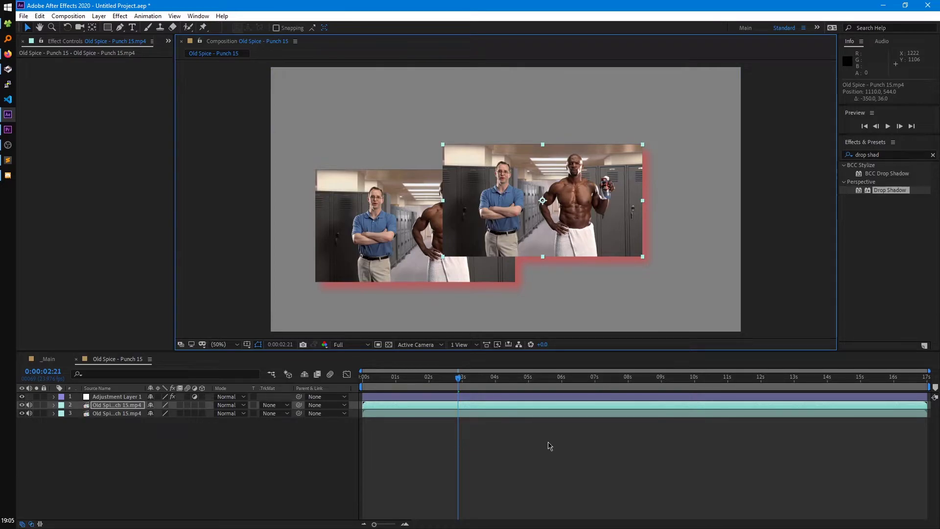
{"action": "left_click", "coordinate": [118, 396]}
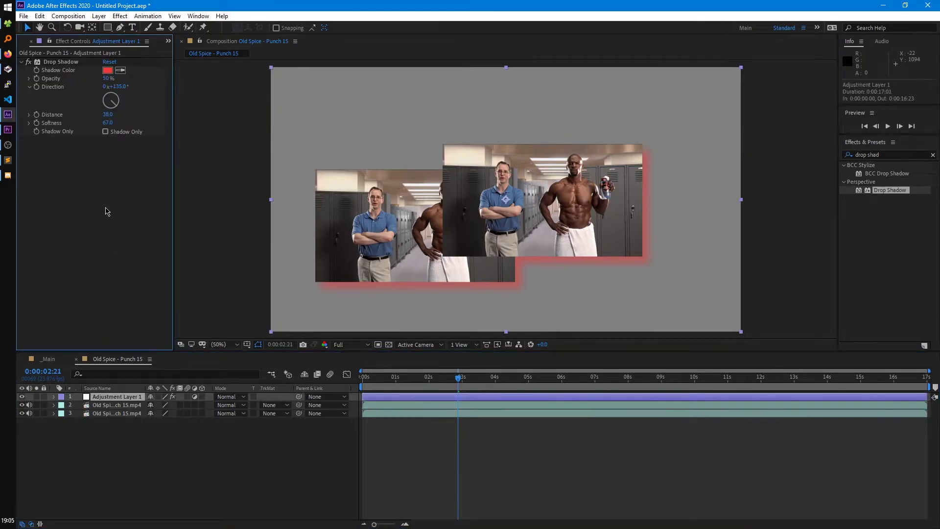
{"action": "key", "text": "ctrl+a"}
{"action": "key", "text": "ctrl+x"}
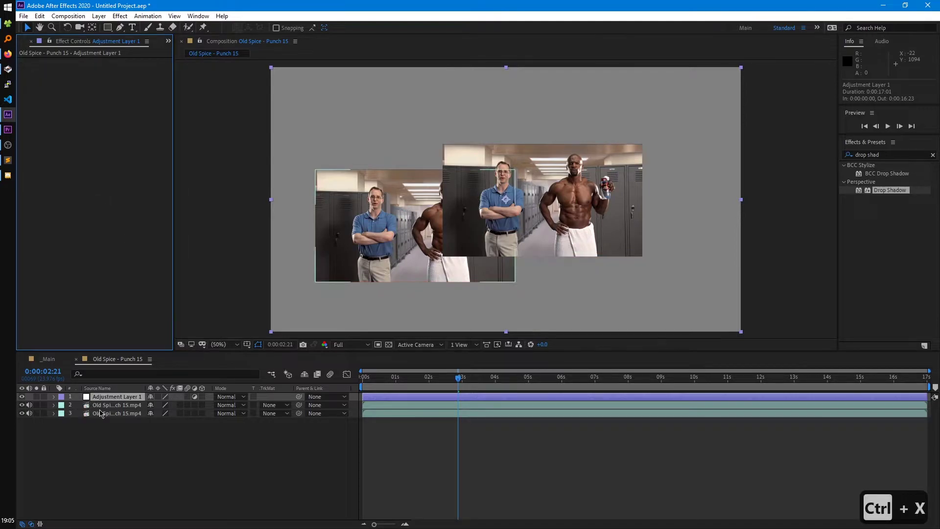
{"action": "left_click", "coordinate": [471, 234]}
{"action": "key", "text": "ctrl+v"}
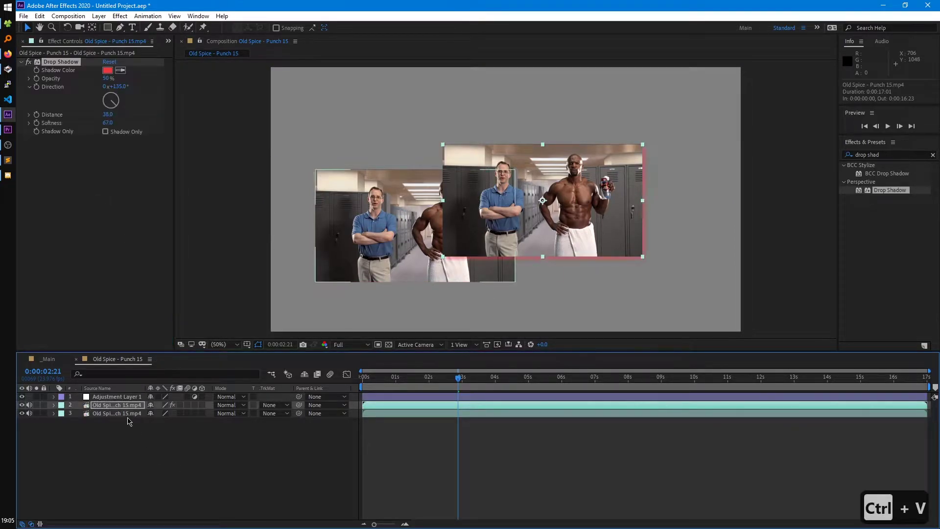
{"action": "left_click", "coordinate": [117, 413]}
{"action": "key", "text": "ctrl+v"}
{"action": "left_click", "coordinate": [420, 323]}
{"action": "left_click", "coordinate": [458, 278]}
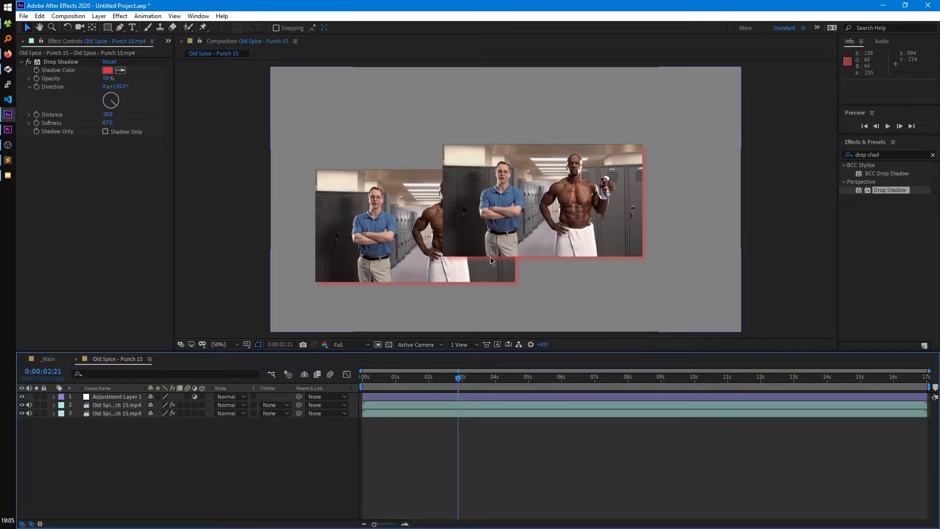
{"action": "left_click", "coordinate": [232, 408]}
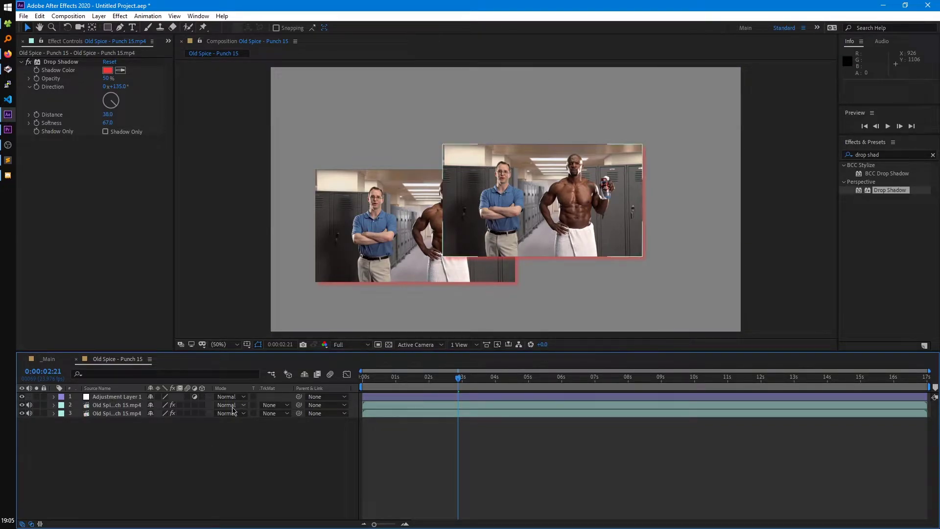
{"action": "left_click", "coordinate": [482, 255]}
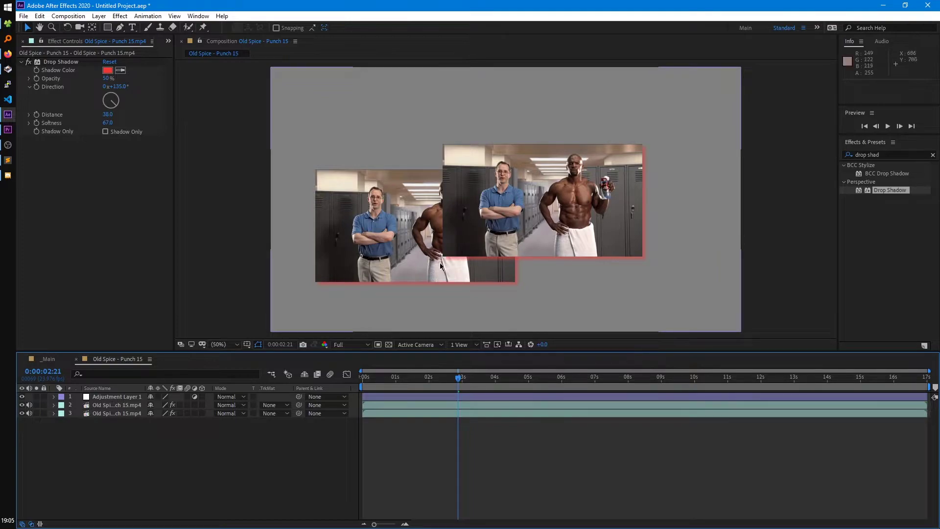
{"action": "key", "text": "ctrl+z"}
{"action": "key", "text": "ctrl+z"}
{"action": "key", "text": "ctrl+z"}
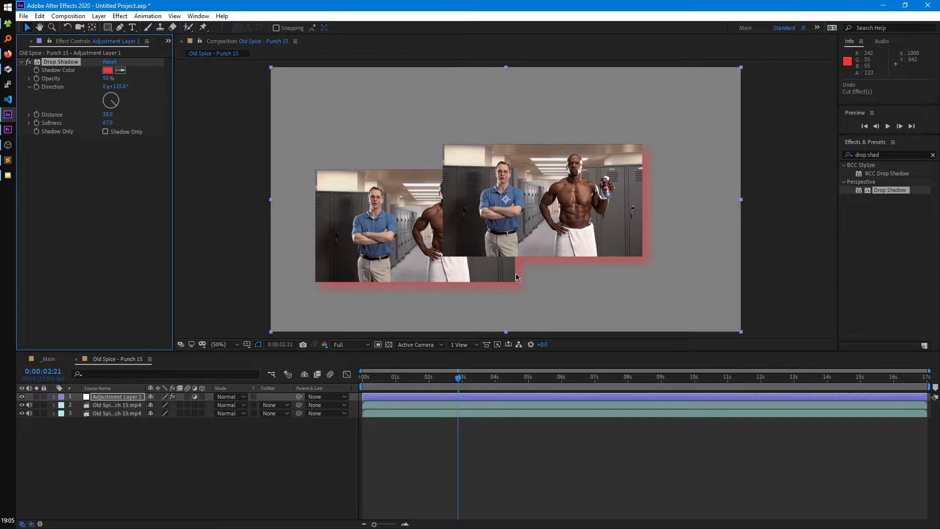
Delete Adjustment Layer 1 with its red drop shadow
{"action": "left_click", "coordinate": [204, 441]}
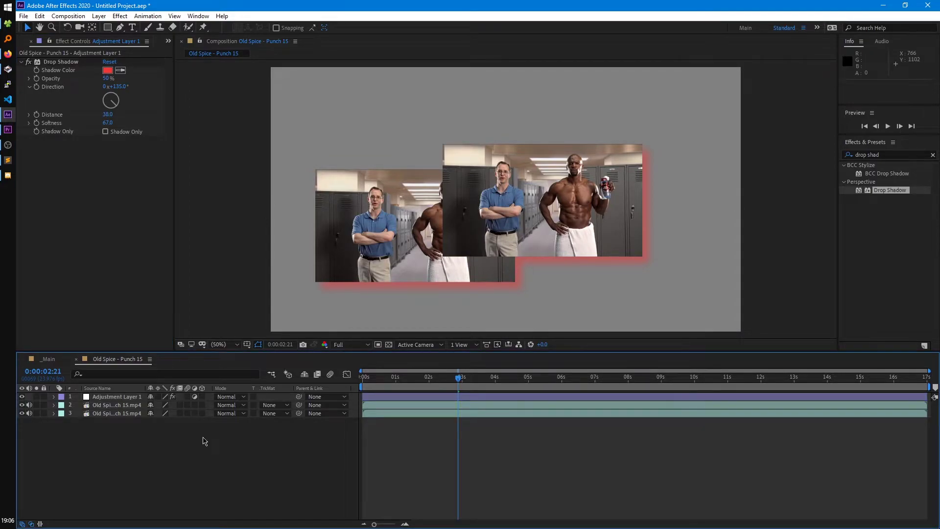
{"action": "left_click", "coordinate": [126, 398]}
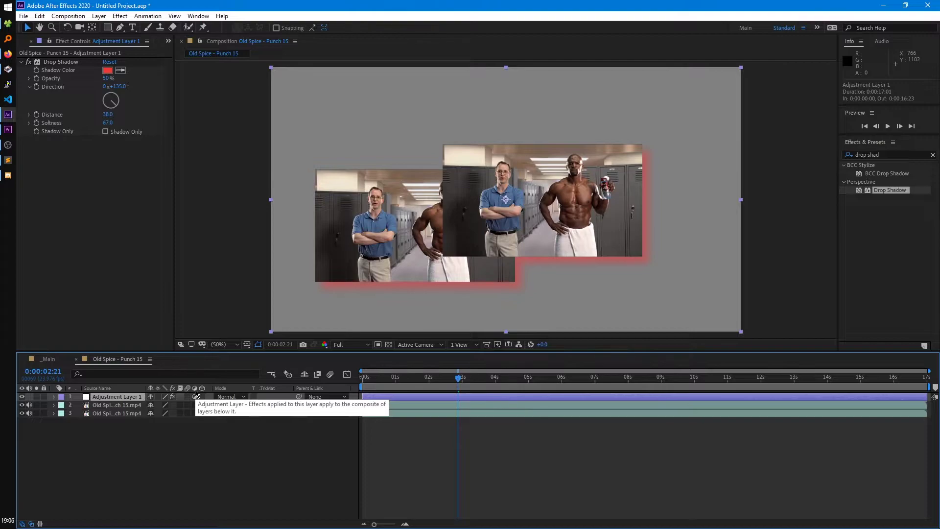
{"action": "key", "text": "Delete"}
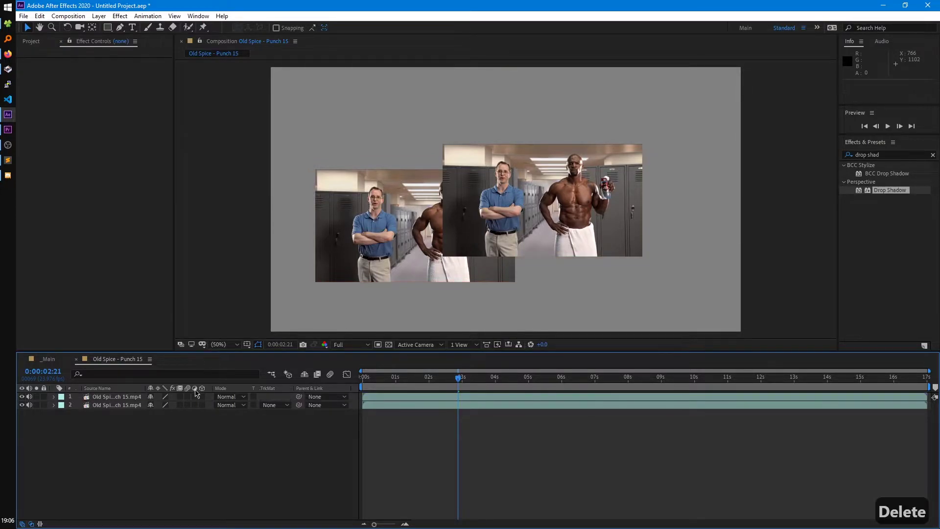
Create a red solid, make it an adjustment layer, and add Drop Shadow with distance 38
{"action": "key", "text": "ctrl+y"}
{"action": "left_click", "coordinate": [472, 421]}
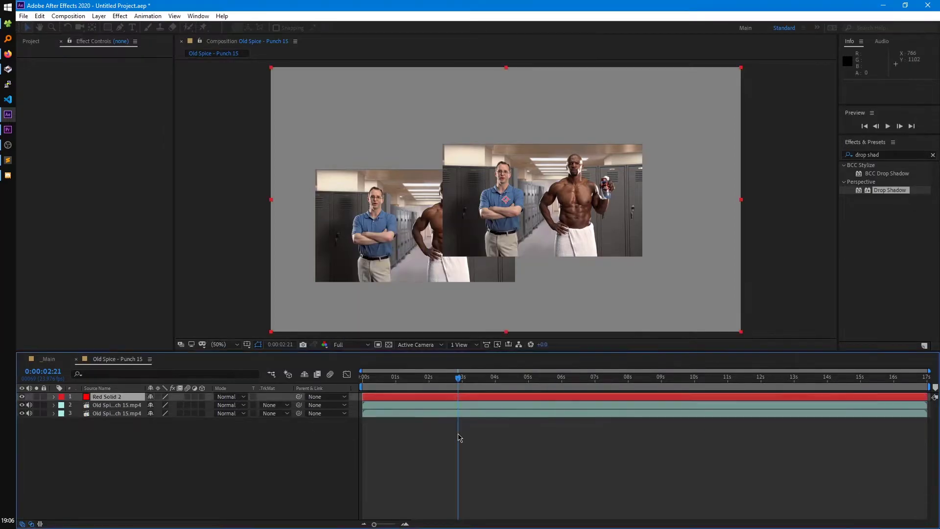
{"action": "left_click", "coordinate": [195, 397]}
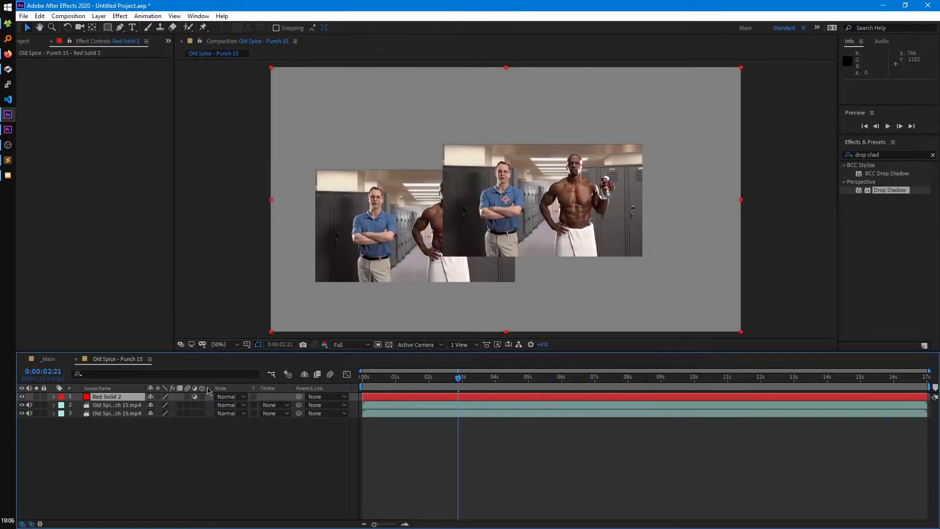
{"action": "left_click_drag", "start_coordinate": [880, 194], "coordinate": [125, 398]}
{"action": "left_click_drag", "start_coordinate": [106, 115], "coordinate": [143, 113]}
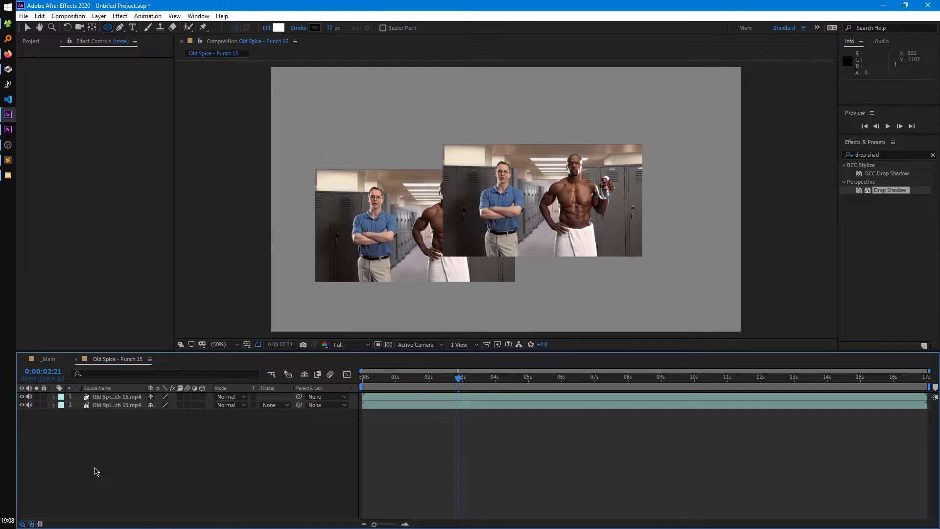
Create Red Solid 3, cut an oval mask from it, and pre-compose it as Red Solid 3 Comp 1
{"action": "key", "text": "ctrl+y"}
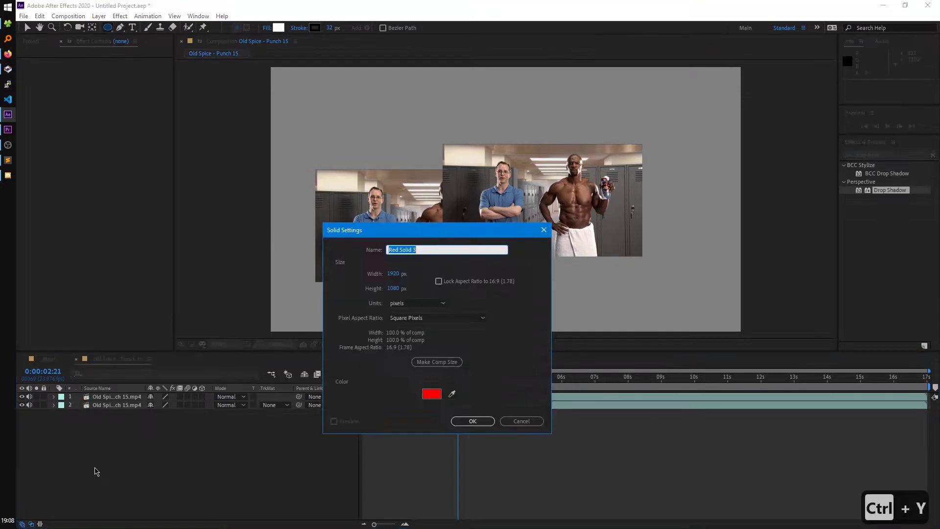
{"action": "left_click", "coordinate": [470, 420]}
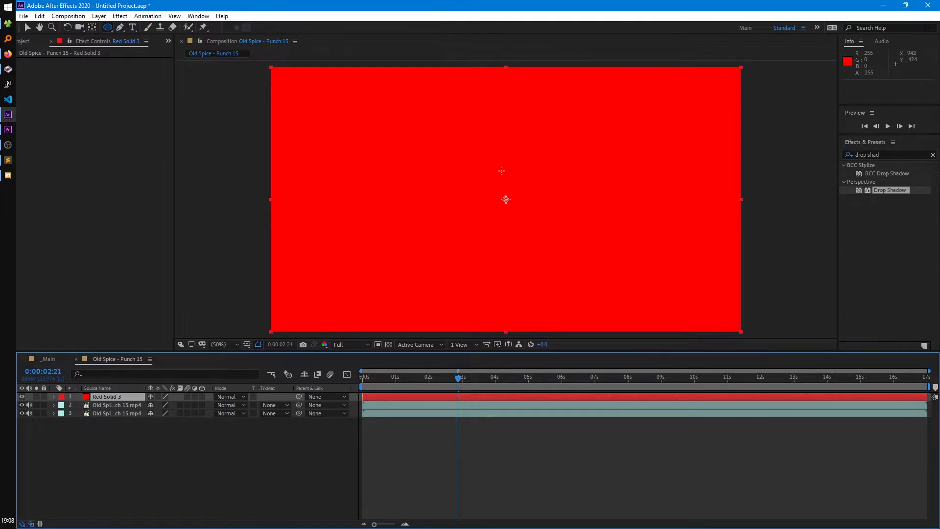
{"action": "left_click_drag", "start_coordinate": [481, 163], "coordinate": [571, 237]}
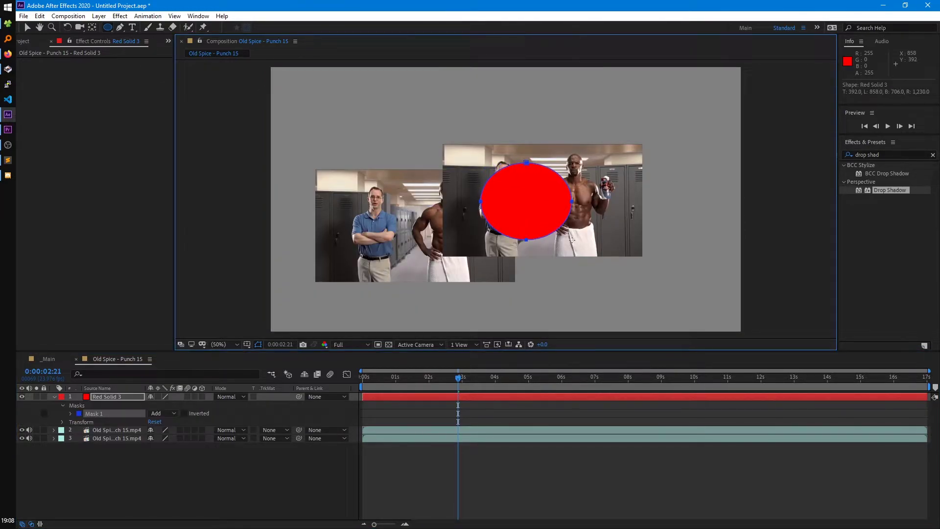
{"action": "left_click", "coordinate": [140, 395]}
{"action": "key", "text": "ctrl+shift+c"}
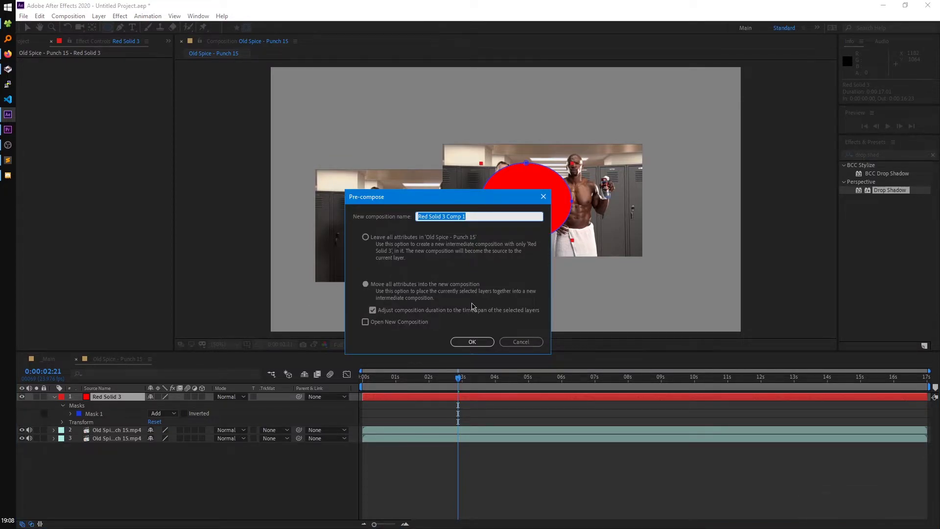
{"action": "left_click", "coordinate": [473, 340]}
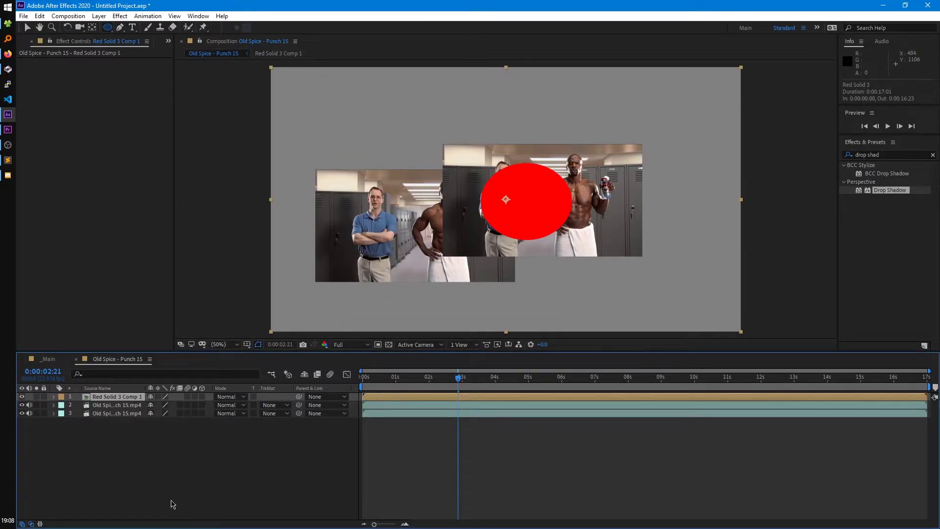
Toggle the transparency grid, hide then restore both video layers, and select Red Solid 3 Comp 1
{"action": "left_click", "coordinate": [390, 345]}
{"action": "left_click", "coordinate": [136, 451]}
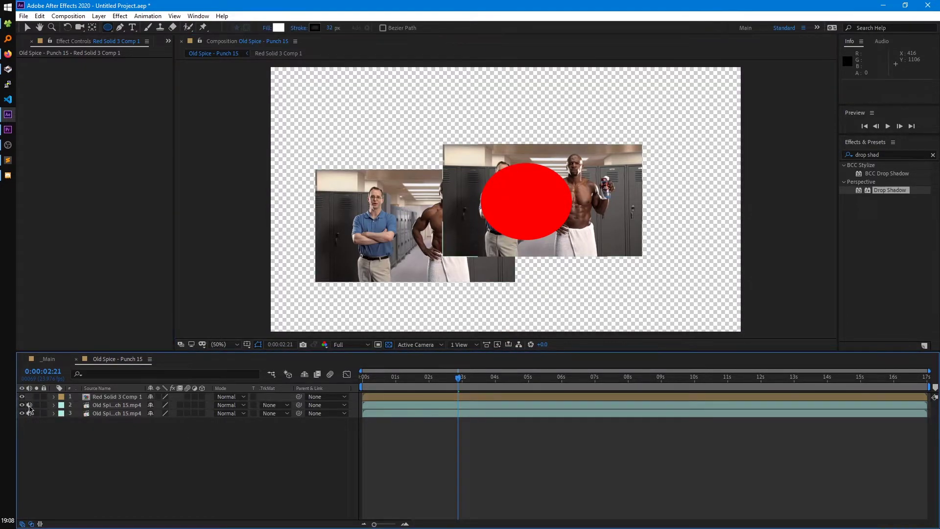
{"action": "left_click_drag", "start_coordinate": [22, 406], "coordinate": [22, 414]}
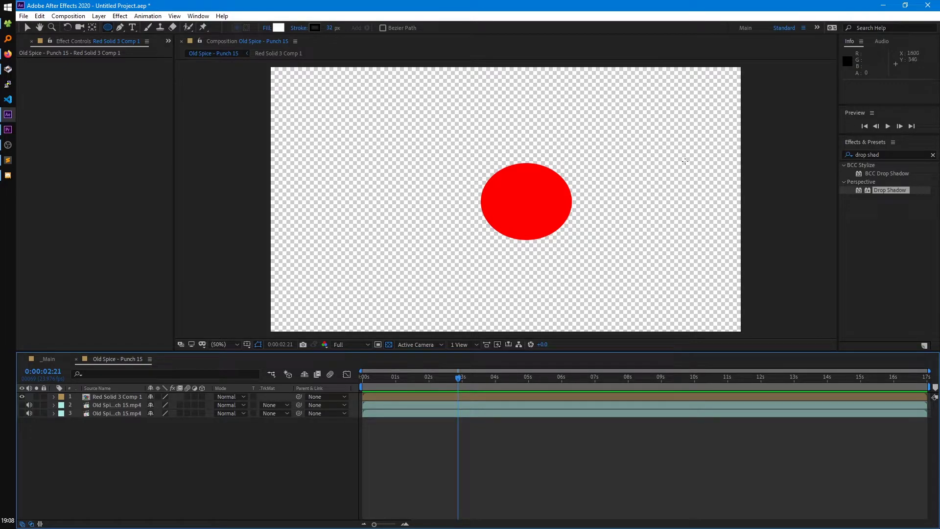
{"action": "key", "text": "ctrl+z"}
{"action": "left_click", "coordinate": [388, 344]}
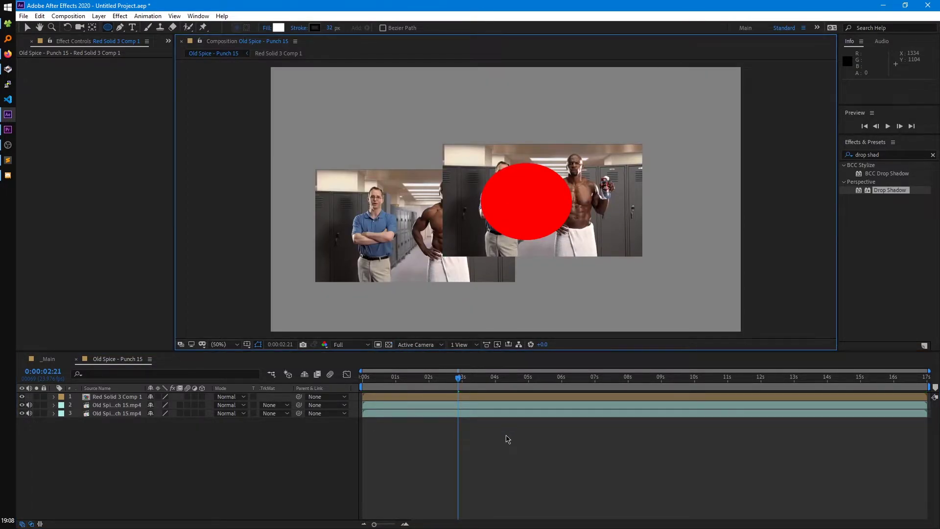
{"action": "left_click", "coordinate": [124, 400]}
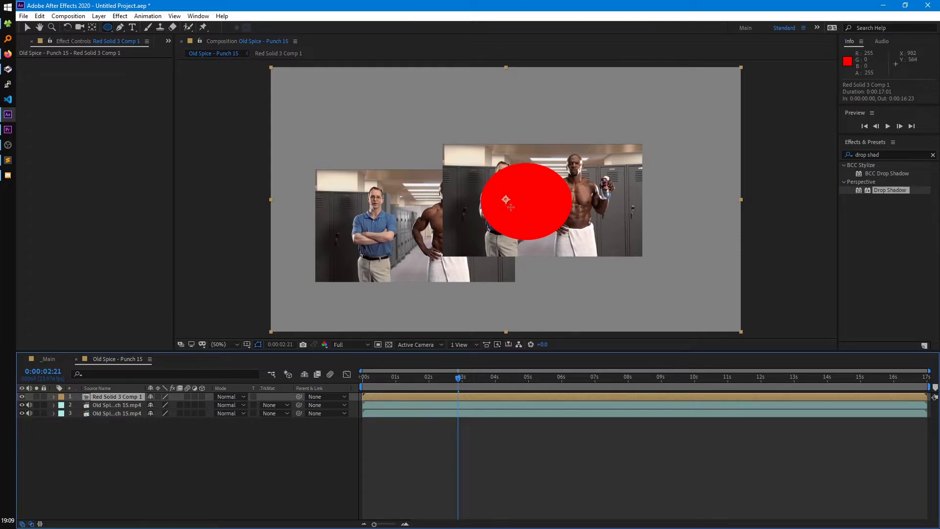
Turn the red circle precomp into a Transform adjustment layer at scale 165, then open Red Solid 3 Comp 1
{"action": "left_click", "coordinate": [886, 154]}
{"action": "type", "text": "tr"}
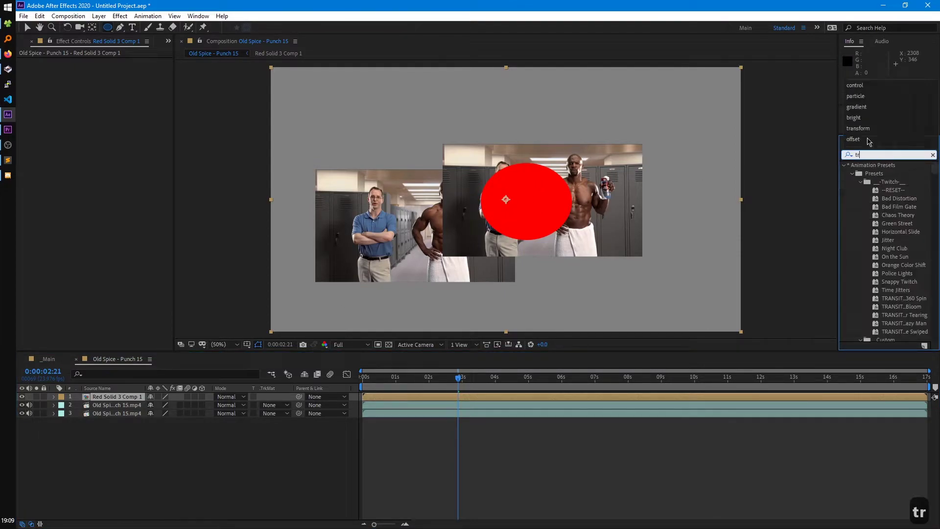
{"action": "type", "text": "ansf"}
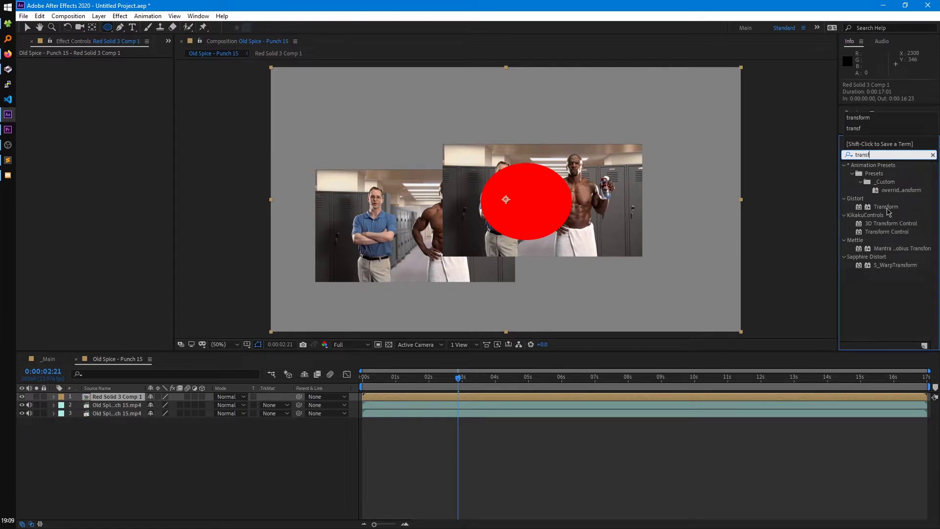
{"action": "left_click_drag", "start_coordinate": [889, 212], "coordinate": [198, 399]}
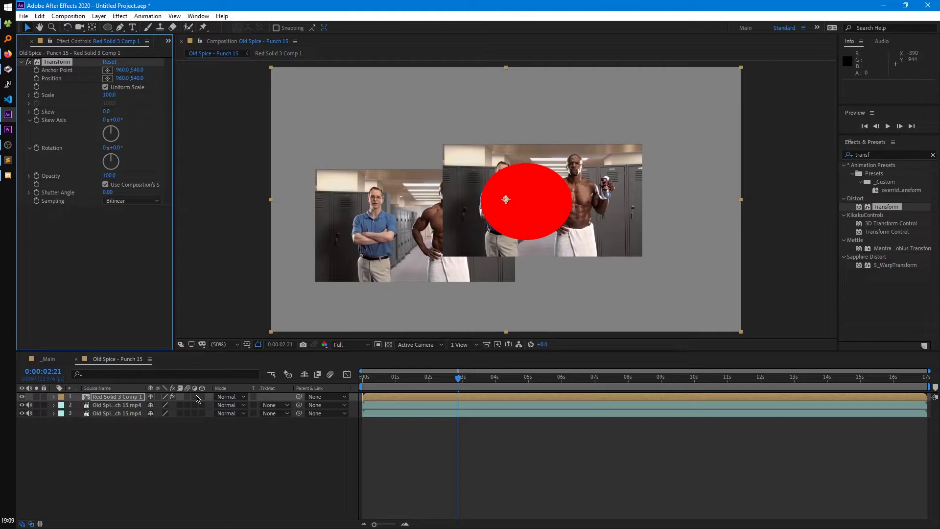
{"action": "left_click", "coordinate": [195, 397]}
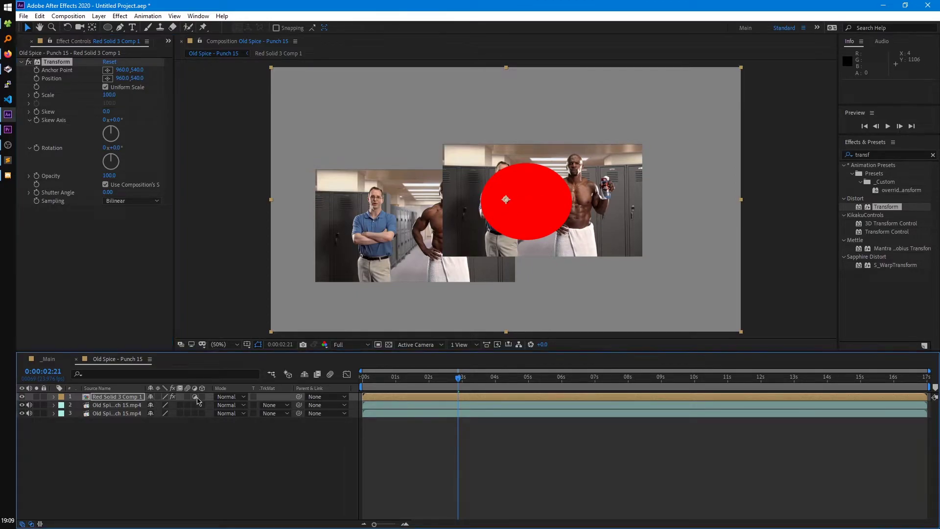
{"action": "left_click_drag", "start_coordinate": [108, 94], "coordinate": [145, 95]}
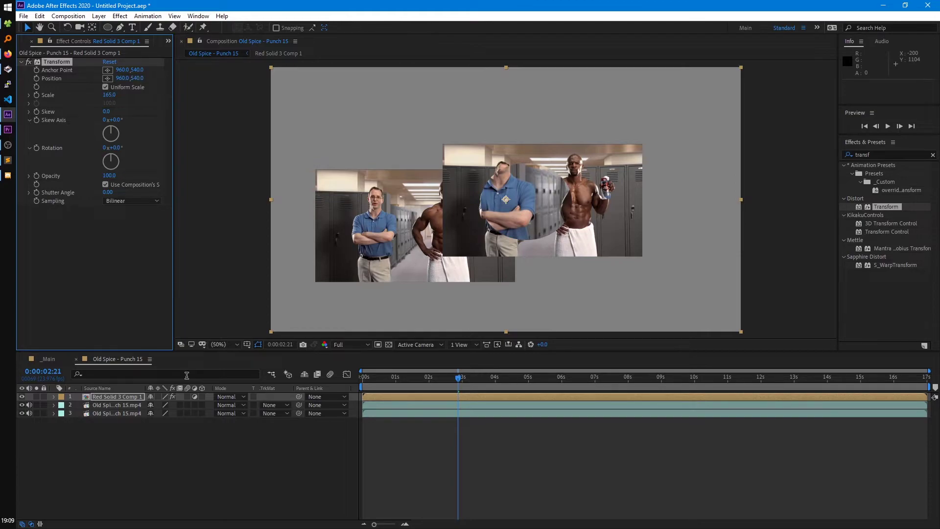
{"action": "double_click", "coordinate": [123, 397]}
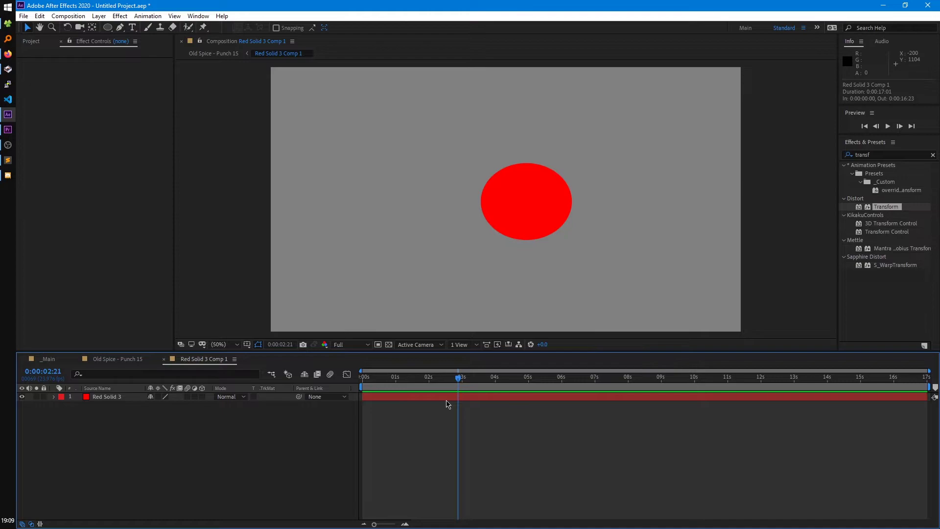
Go back to Old Spice - Punch 15 from the composition flowchart and clear the layer selection
{"action": "key", "text": "Tab"}
{"action": "left_click", "coordinate": [384, 401]}
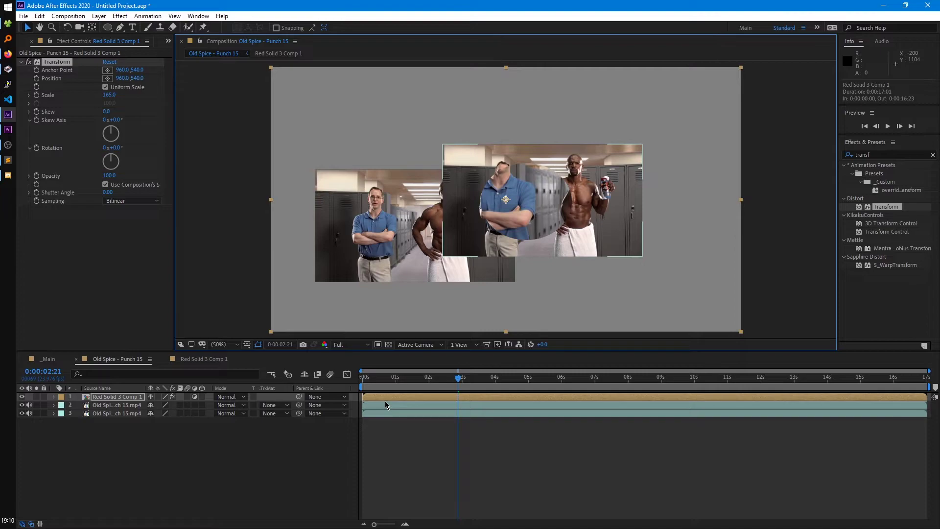
{"action": "left_click", "coordinate": [221, 467]}
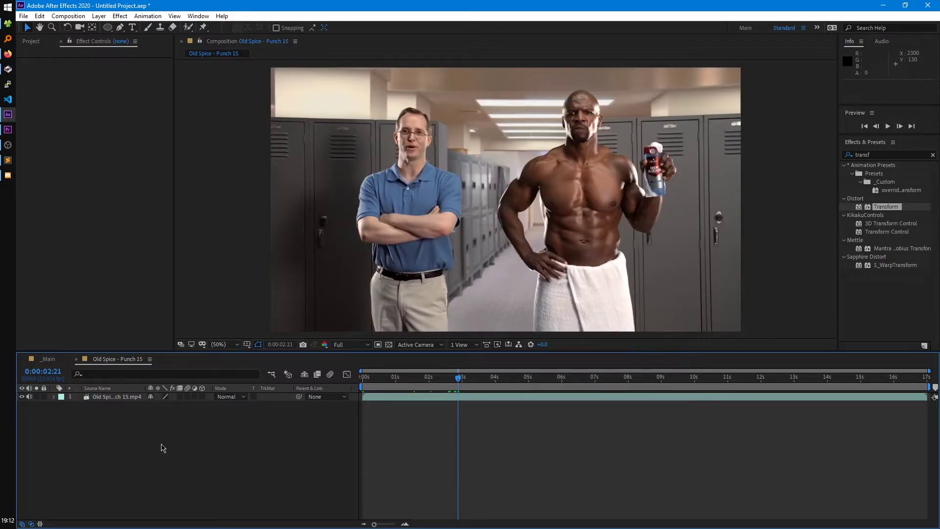
Add a new text layer over the locker-room video and show the Paragraph panel
{"action": "right_click", "coordinate": [161, 444]}
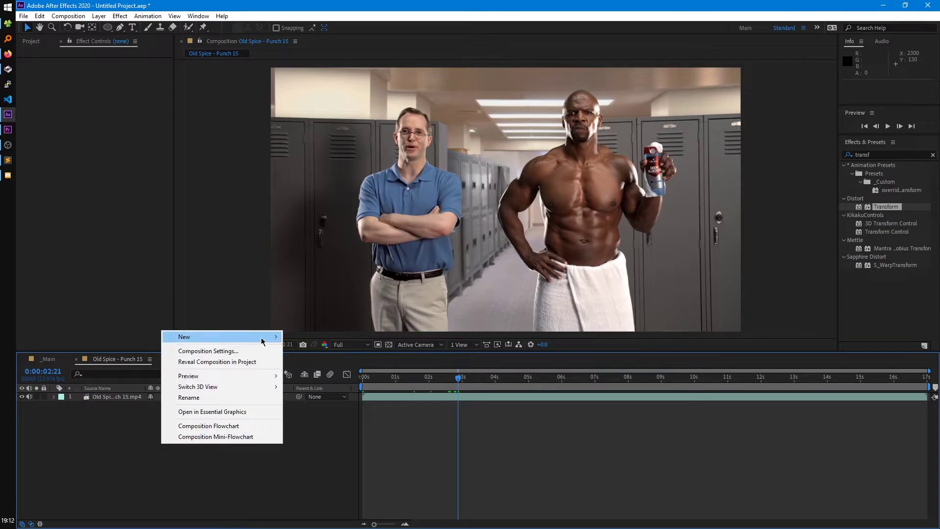
{"action": "mouse_move", "coordinate": [262, 338]}
{"action": "left_click", "coordinate": [339, 352]}
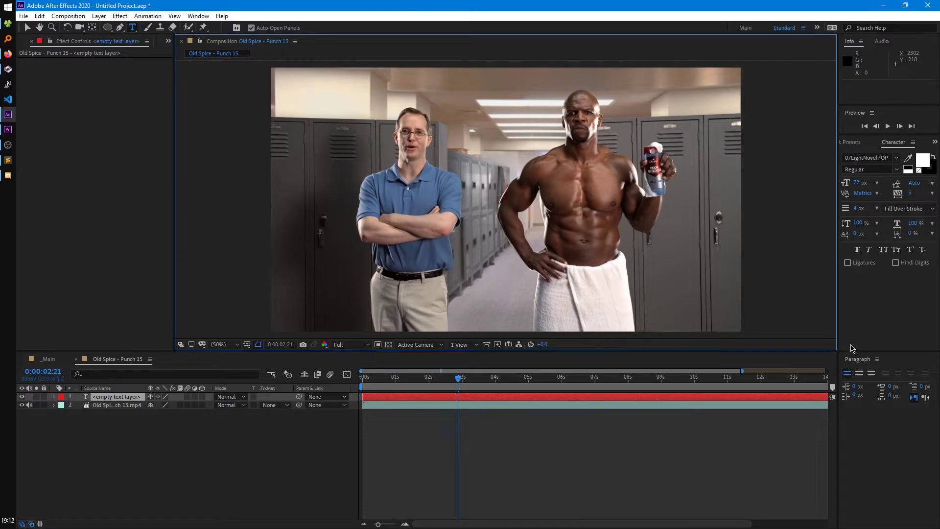
{"action": "left_click", "coordinate": [204, 17]}
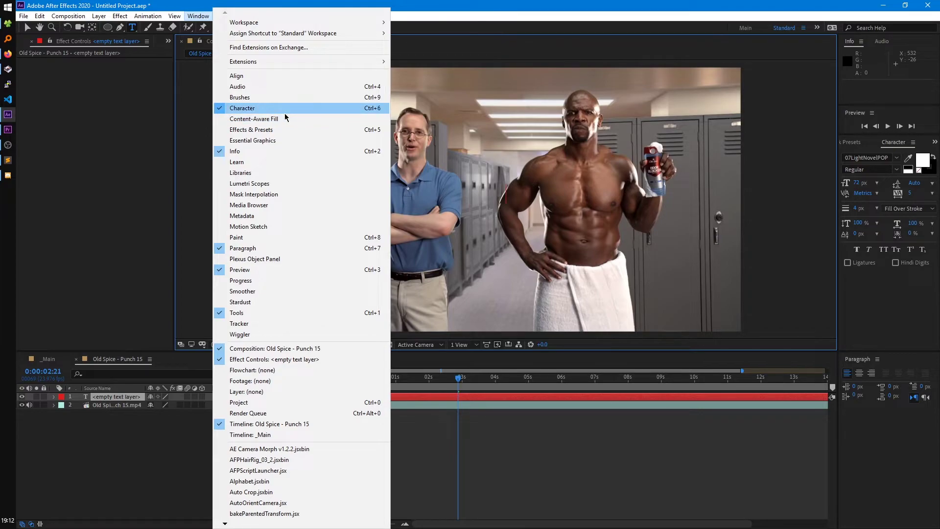
{"action": "left_click", "coordinate": [559, 243]}
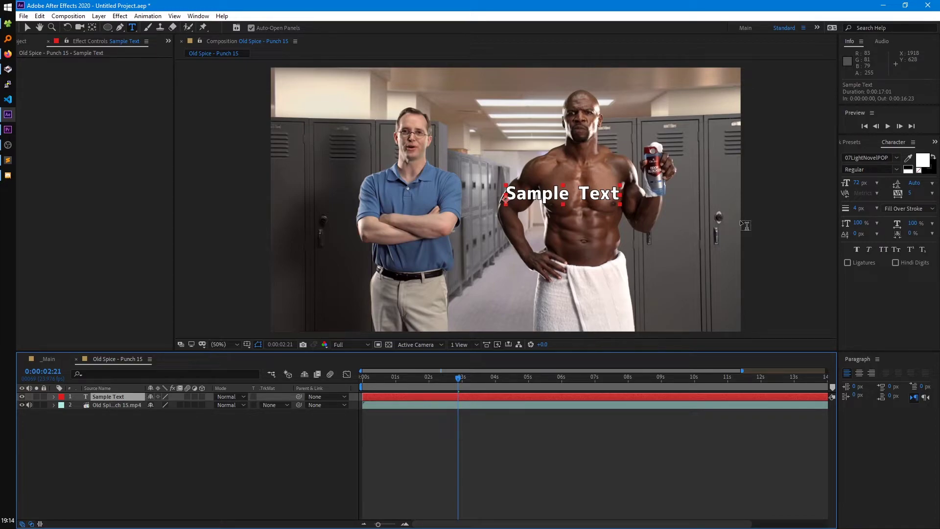
Set the text to font 04b09, fill FF0000, no stroke, size 81 px
{"action": "left_click", "coordinate": [896, 157]}
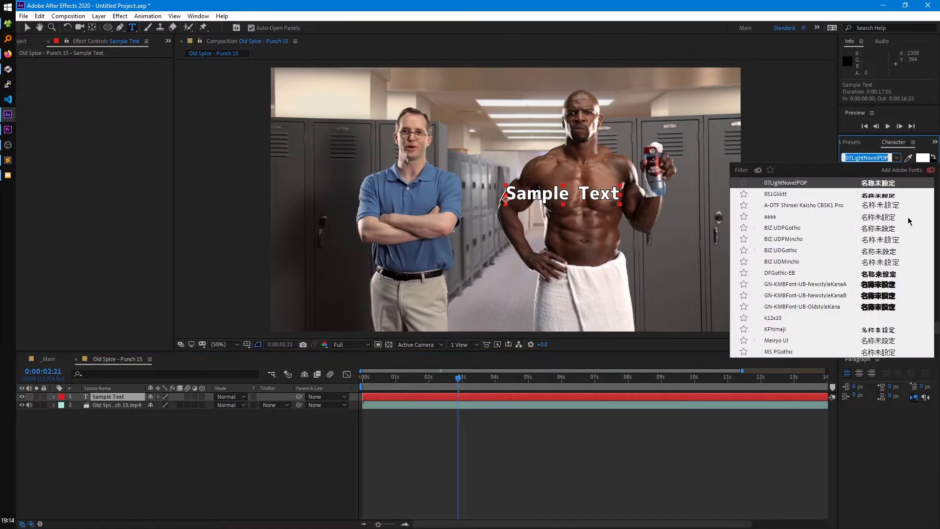
{"action": "left_click_drag", "start_coordinate": [936, 331], "coordinate": [933, 180]}
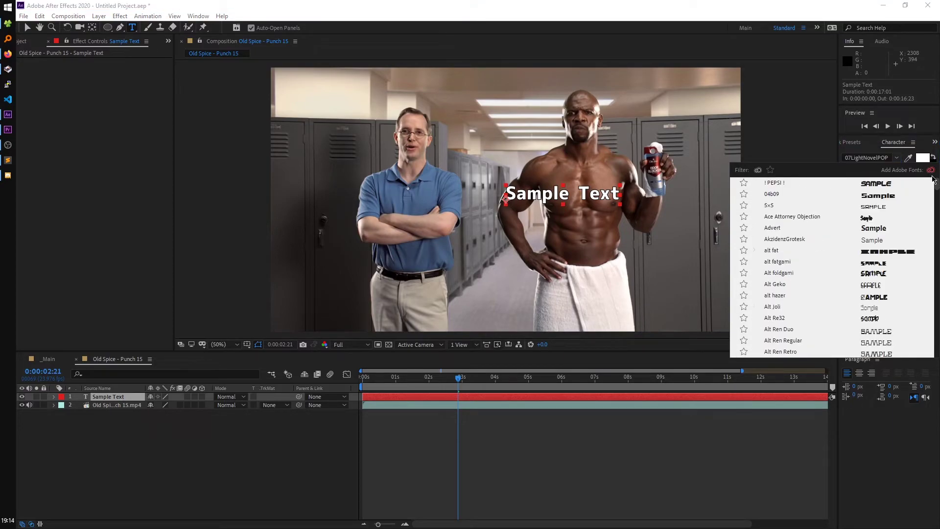
{"action": "left_click", "coordinate": [779, 195]}
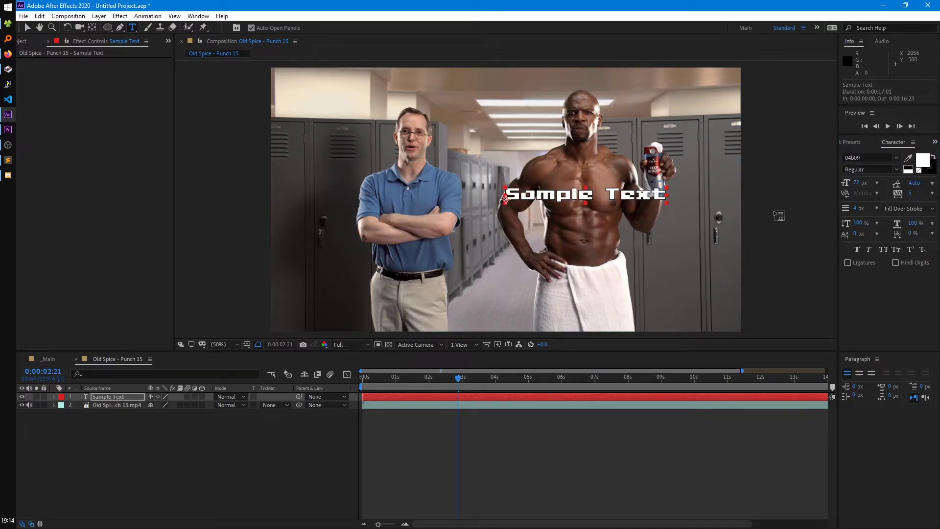
{"action": "left_click", "coordinate": [925, 160]}
{"action": "left_click_drag", "start_coordinate": [669, 298], "coordinate": [691, 264]}
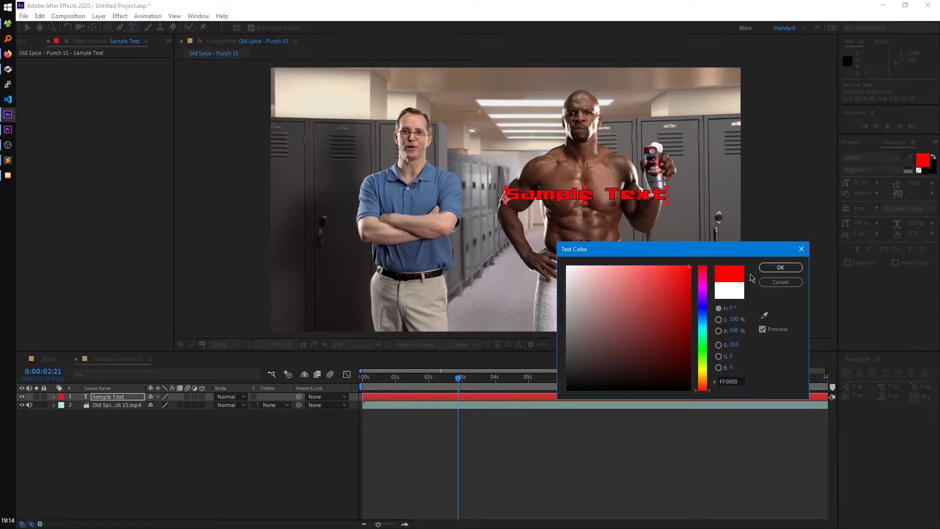
{"action": "left_click", "coordinate": [780, 267]}
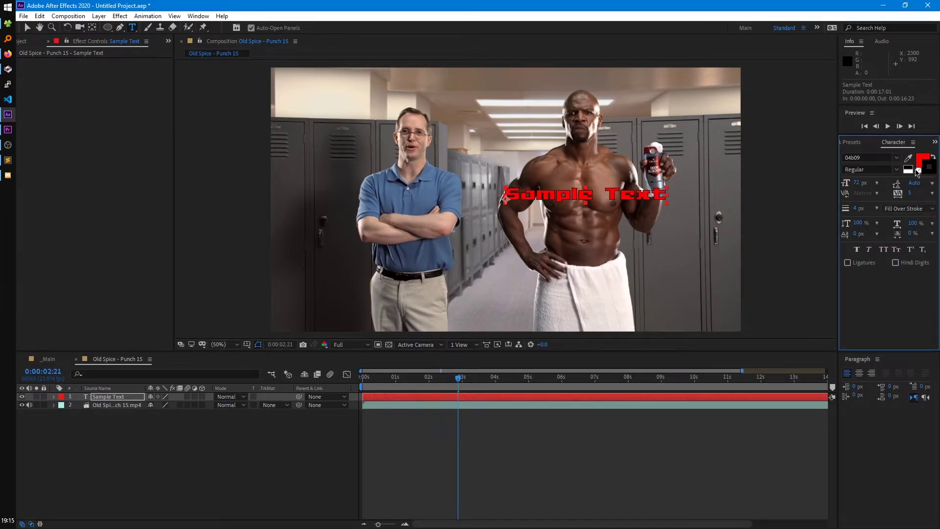
{"action": "left_click", "coordinate": [919, 172]}
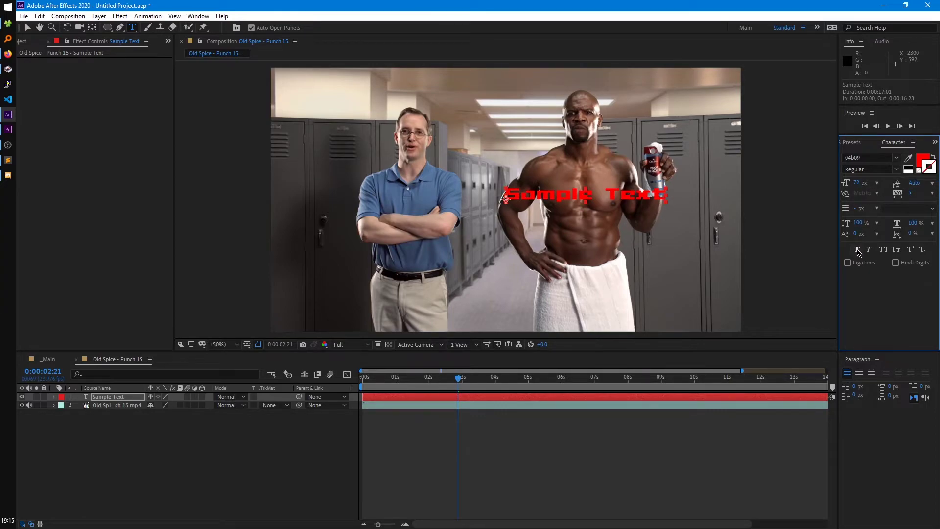
{"action": "left_click_drag", "start_coordinate": [857, 183], "coordinate": [869, 187]}
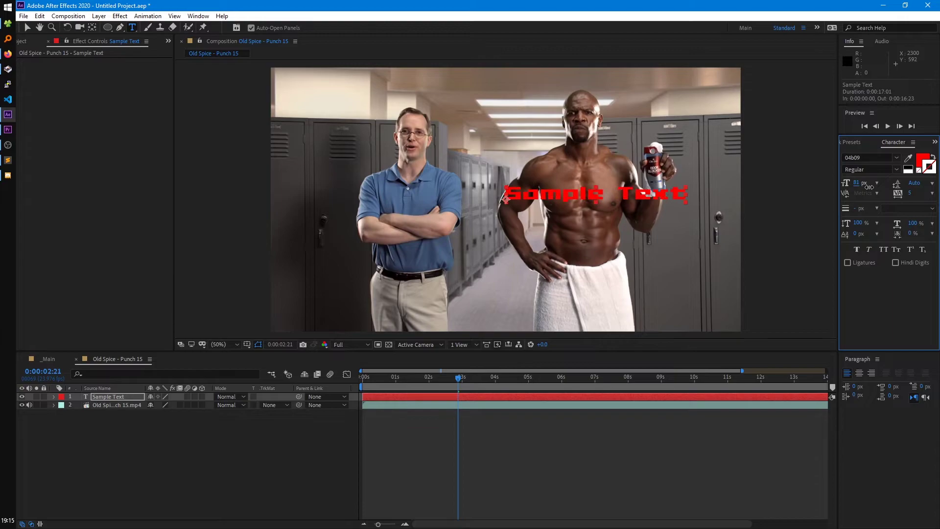
Stretch the Sample Text layer wider, then undo and return to the Type tool
{"action": "left_click", "coordinate": [77, 426]}
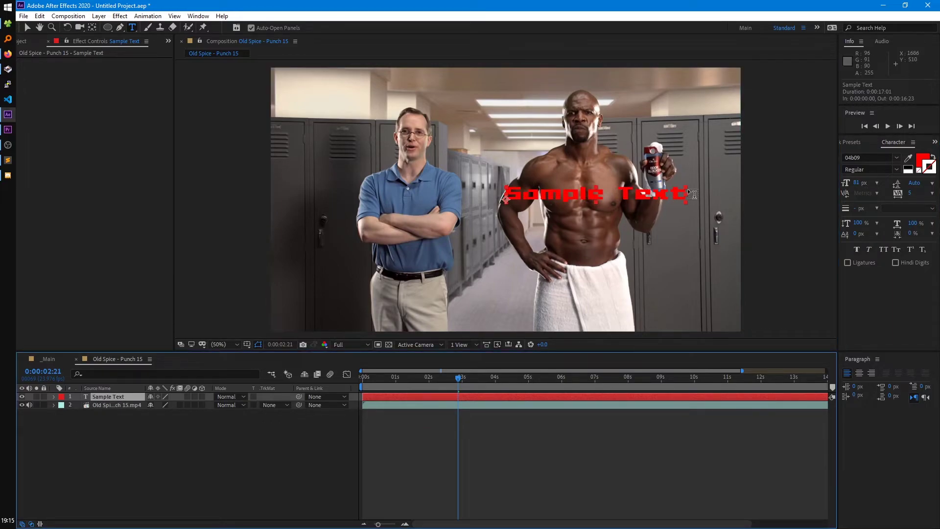
{"action": "key", "text": "v"}
{"action": "left_click_drag", "start_coordinate": [686, 186], "coordinate": [730, 171]}
{"action": "key", "text": "ctrl+z"}
{"action": "key", "text": "ctrl+t"}
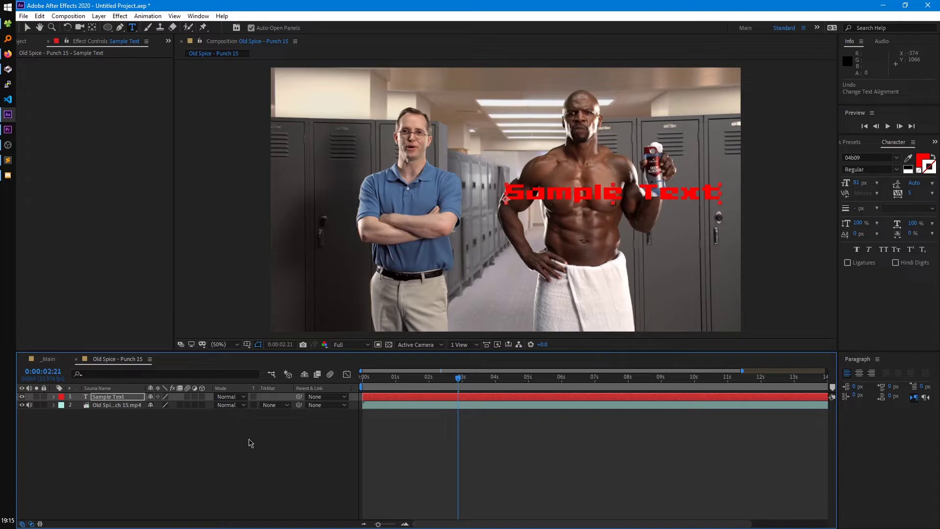
Add a Scale animator to the Sample Text layer and set its Scale to 50%
{"action": "left_click", "coordinate": [54, 397]}
{"action": "left_click", "coordinate": [63, 406]}
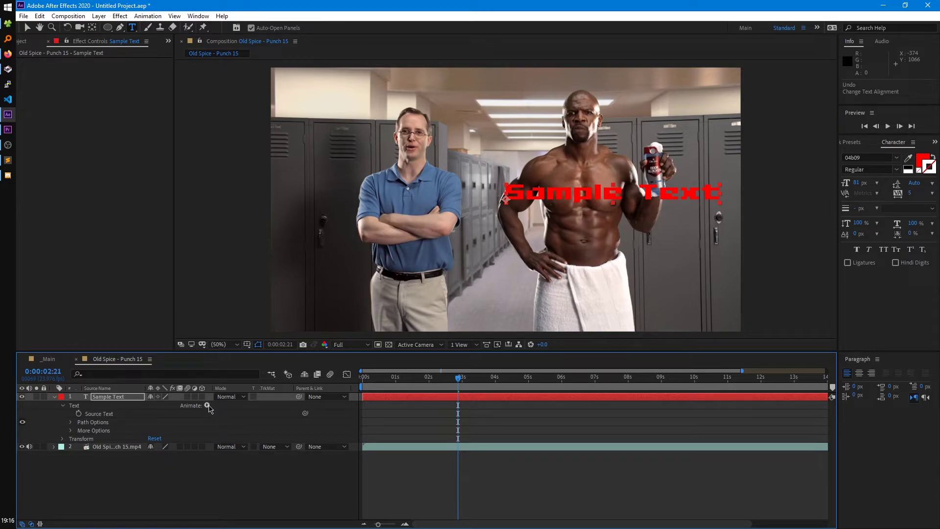
{"action": "left_click", "coordinate": [207, 405]}
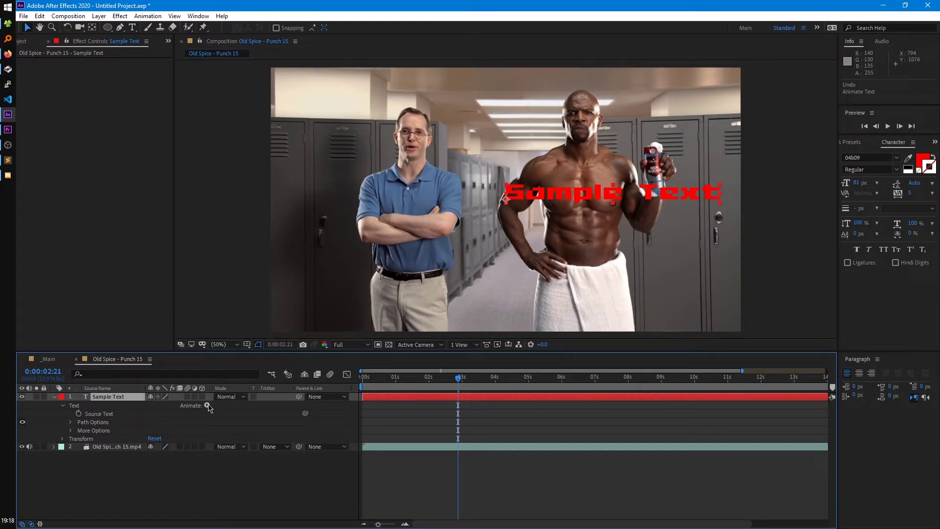
{"action": "left_click", "coordinate": [207, 406]}
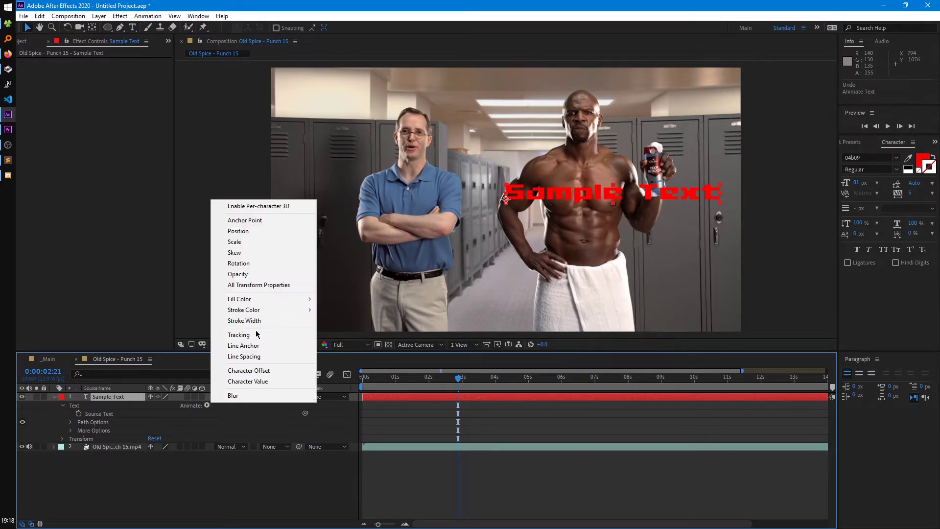
{"action": "left_click", "coordinate": [246, 242]}
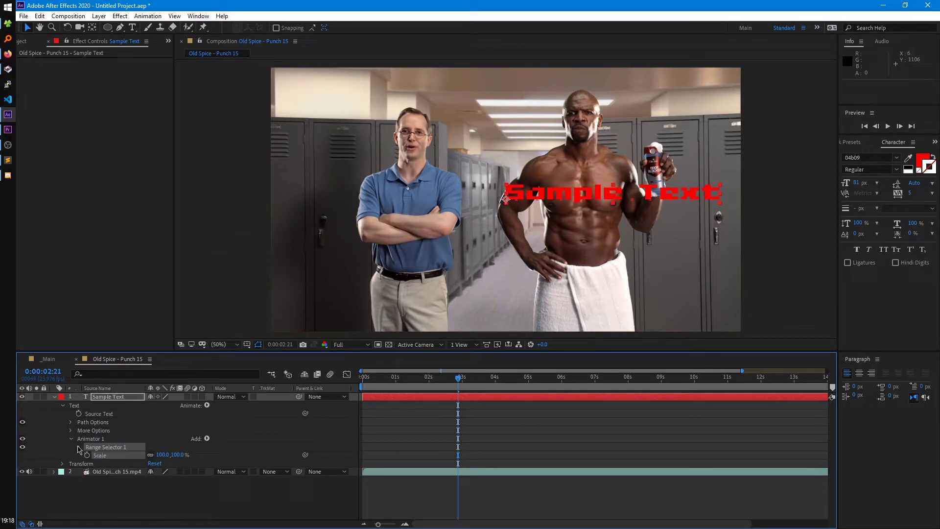
{"action": "left_click", "coordinate": [178, 488]}
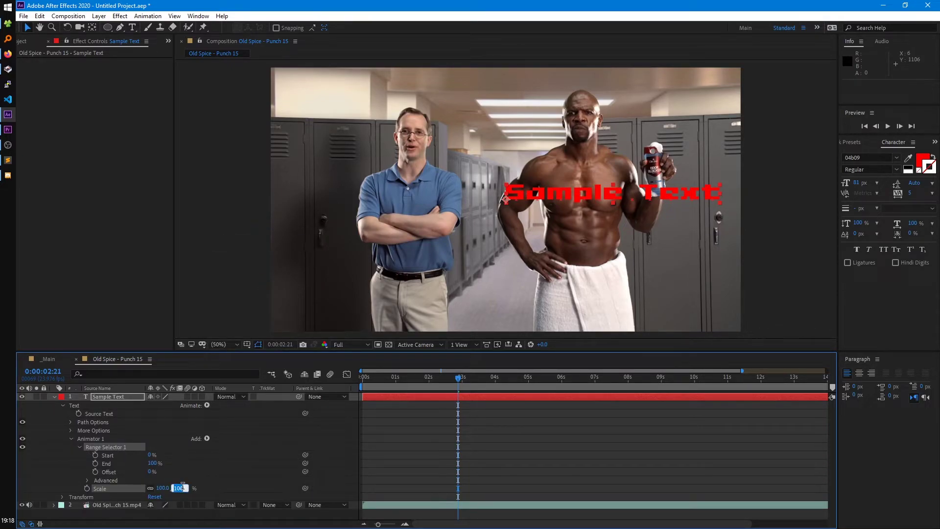
{"action": "type", "text": "50."}
{"action": "key", "text": "Return"}
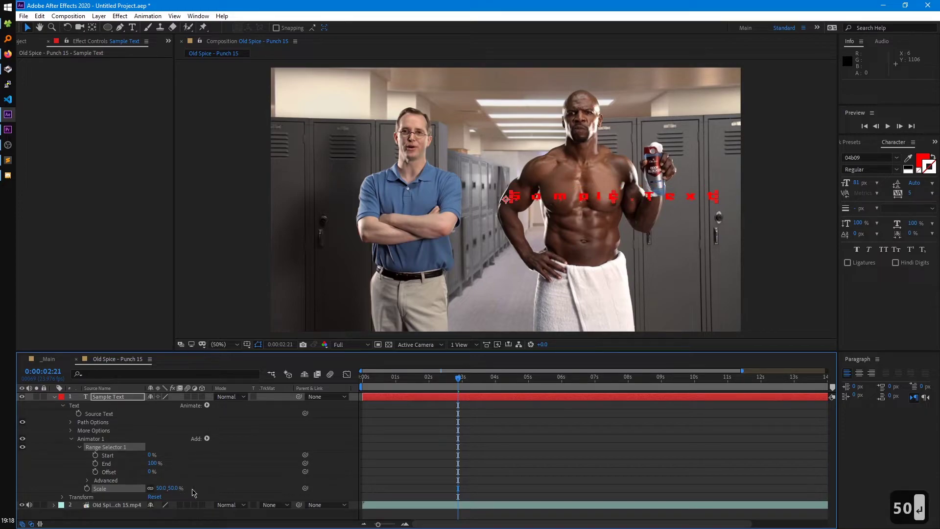
Set the animator's Scale to 0% and raise the range selector Start to 100%
{"action": "left_click", "coordinate": [135, 457]}
{"action": "mouse_move", "coordinate": [152, 455]}
{"action": "left_mouse_down"}
{"action": "mouse_move", "coordinate": [197, 453]}
{"action": "mouse_move", "coordinate": [152, 456]}
{"action": "left_mouse_up"}
{"action": "left_click_drag", "start_coordinate": [169, 488], "coordinate": [161, 491]}
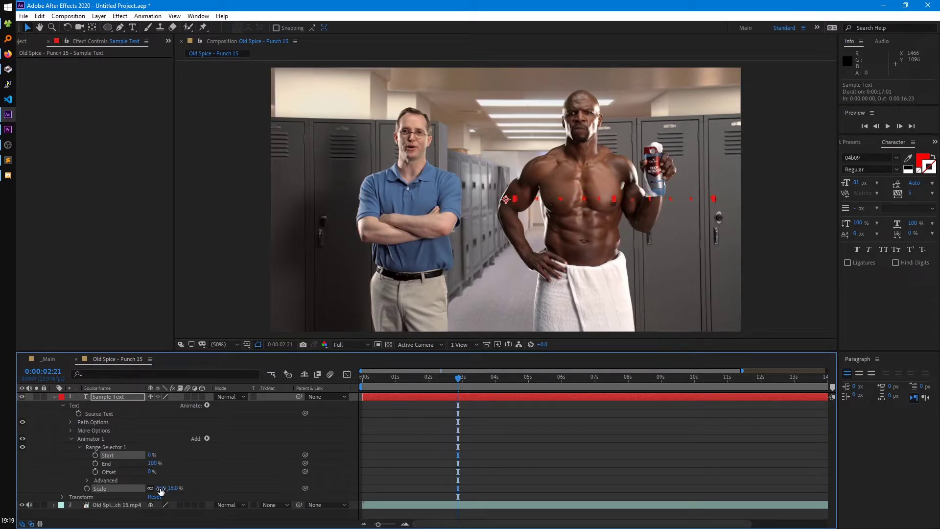
{"action": "left_click", "coordinate": [162, 488]}
{"action": "type", "text": "0"}
{"action": "key", "text": "Return"}
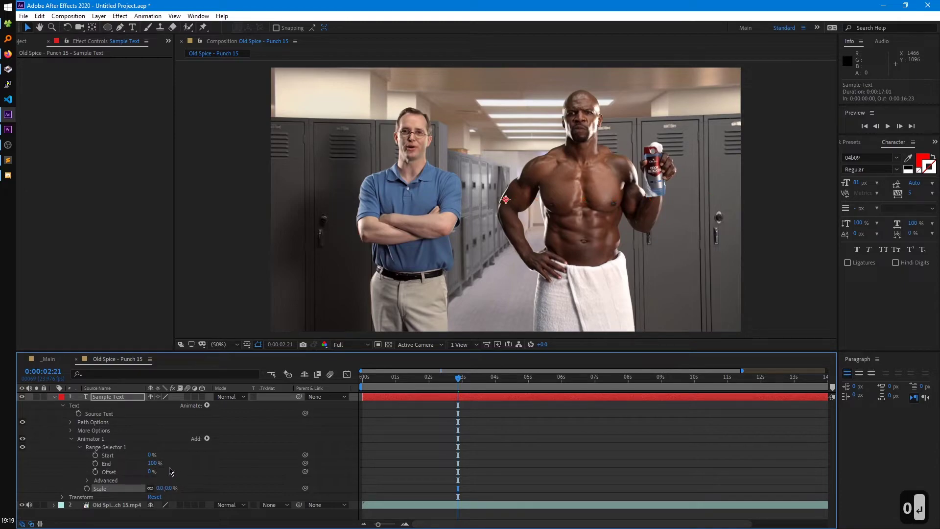
{"action": "left_click_drag", "start_coordinate": [150, 454], "coordinate": [228, 457]}
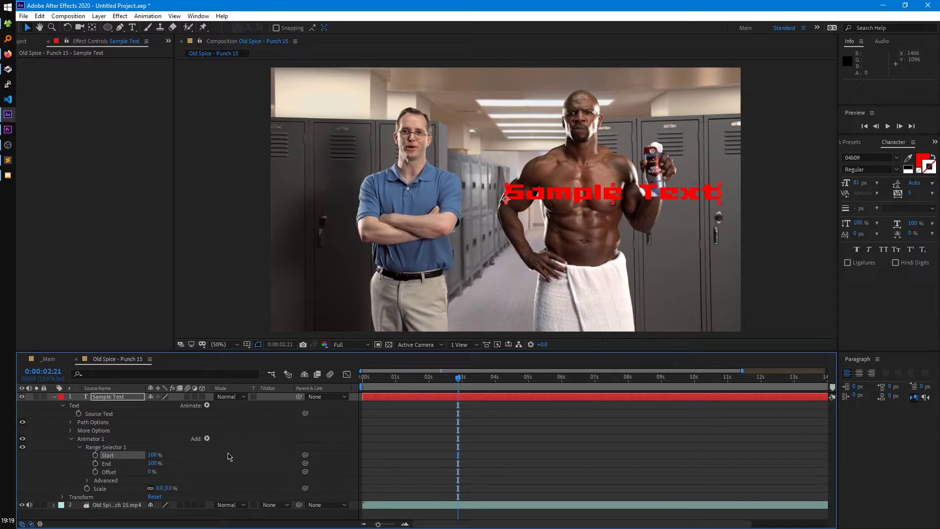
Expand the Scale animator range selector's Advanced options to view Shape and Based On
{"action": "left_click", "coordinate": [88, 480]}
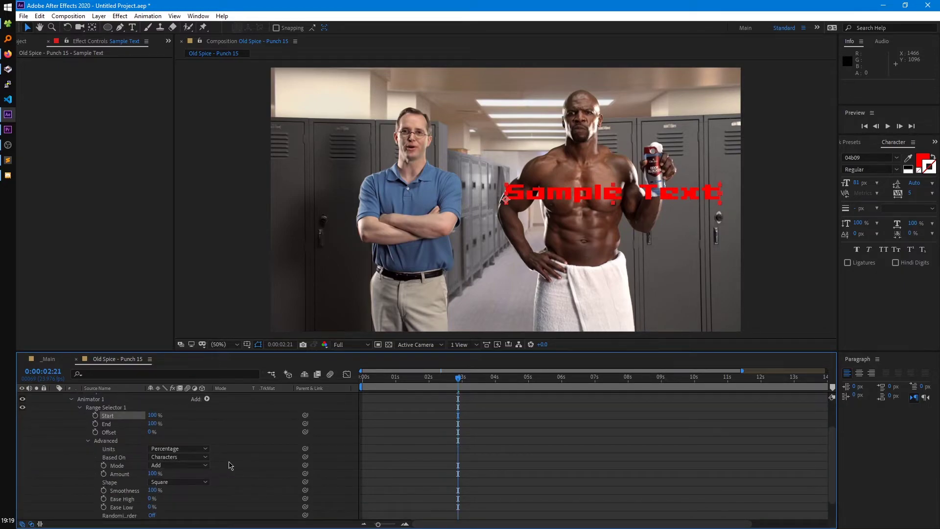
{"action": "scroll", "coordinate": [230, 465], "scroll_direction": "down", "scroll_amount": 1}
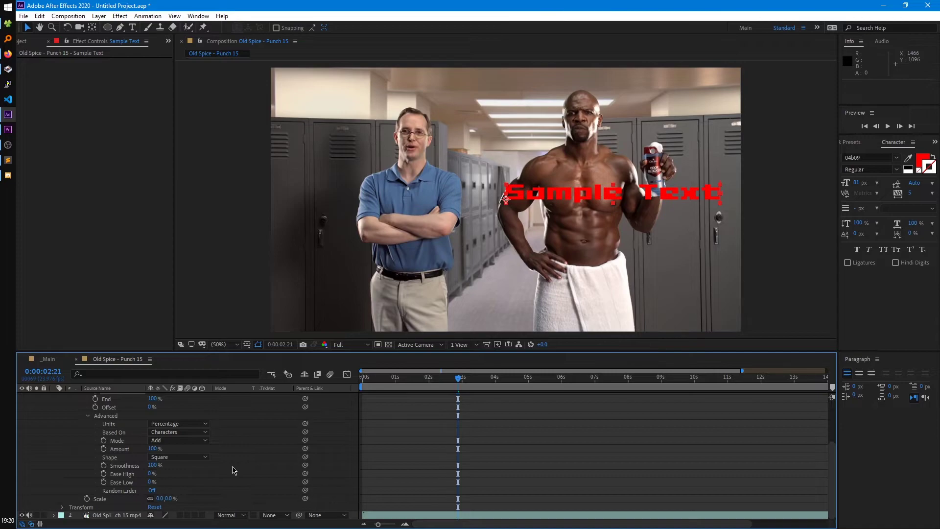
Delete the Sample Text layer, discard a trial shape layer, and cycle the shape tool toward Polygon
{"action": "key", "text": "Delete"}
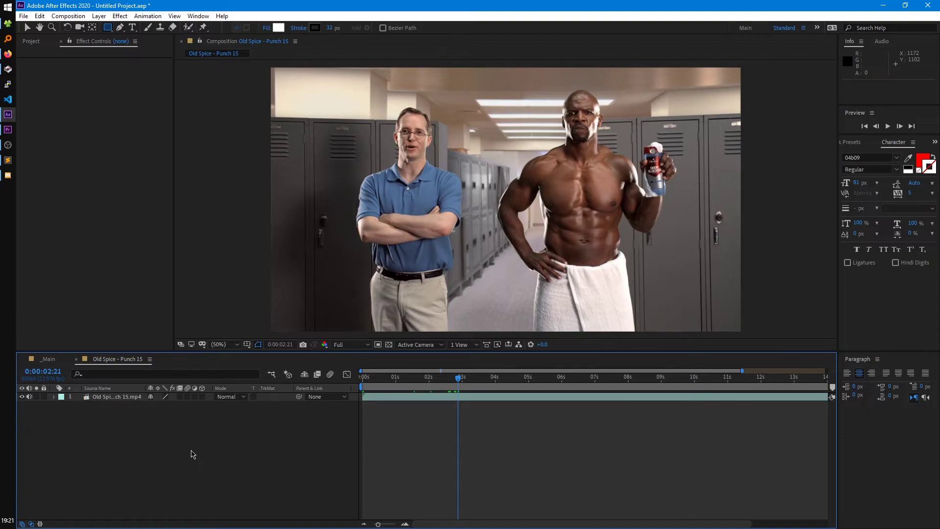
{"action": "right_click", "coordinate": [191, 453]}
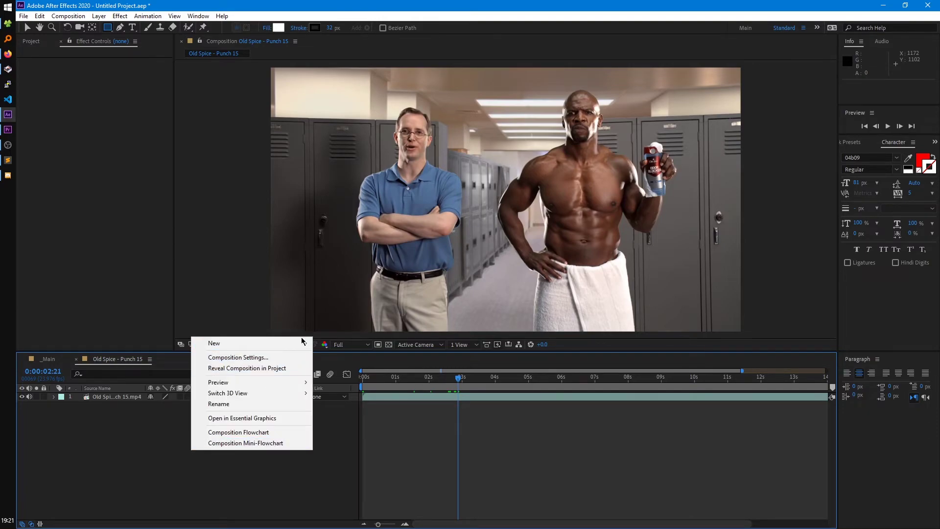
{"action": "mouse_move", "coordinate": [301, 339]}
{"action": "left_click", "coordinate": [352, 411]}
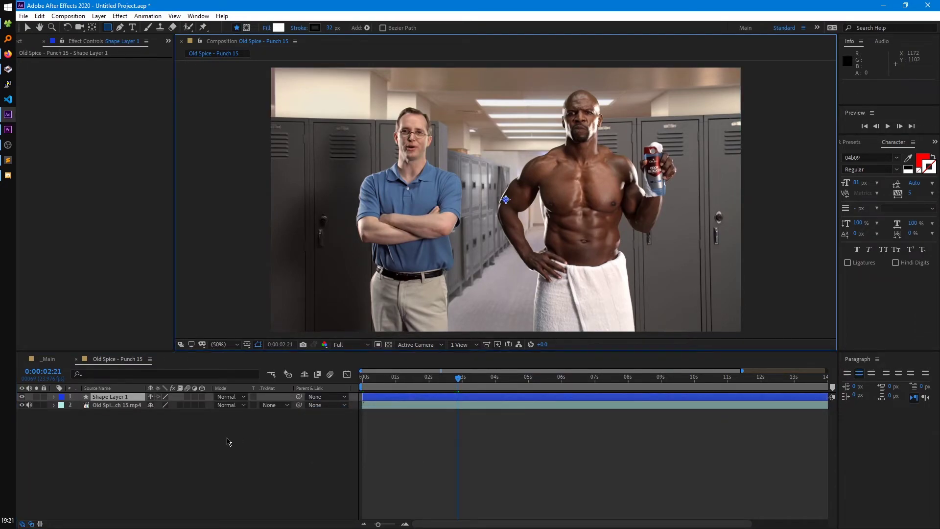
{"action": "key", "text": "ctrl+z"}
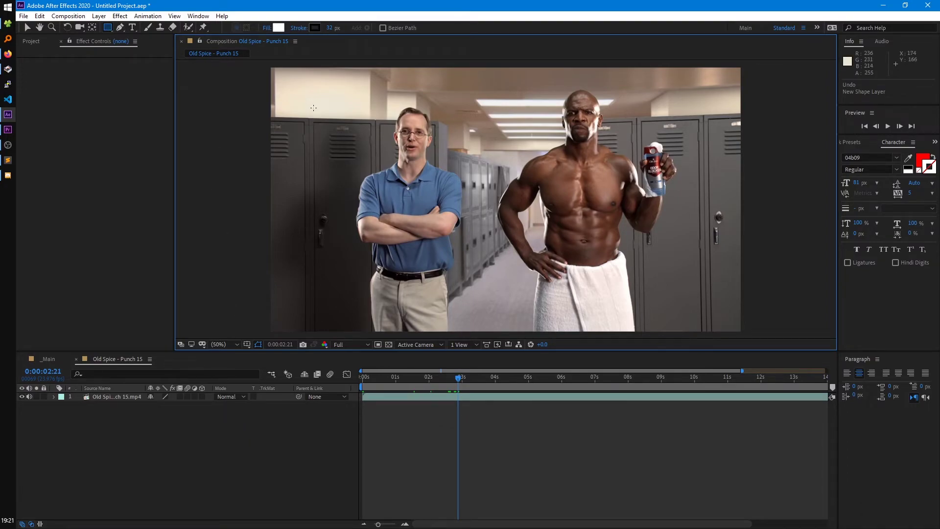
{"action": "key", "text": "q"}
{"action": "key", "text": "q"}
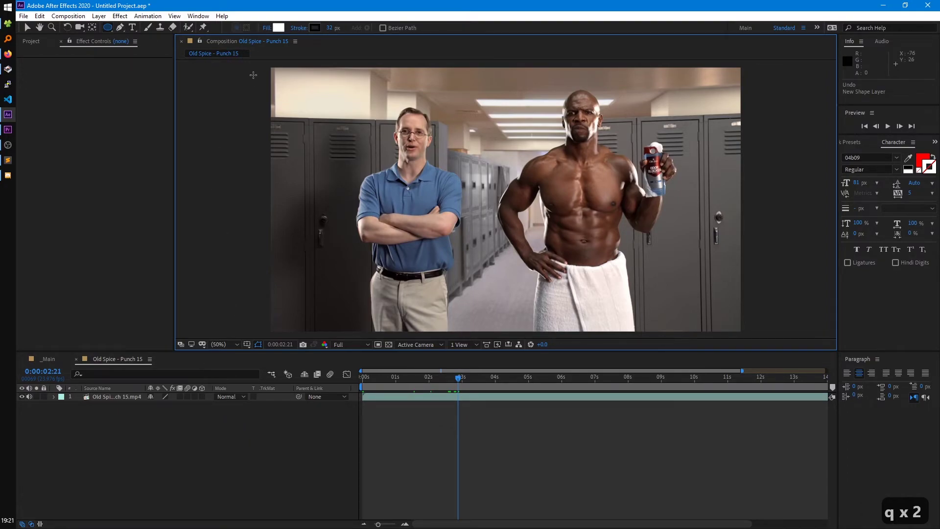
{"action": "key", "text": "q"}
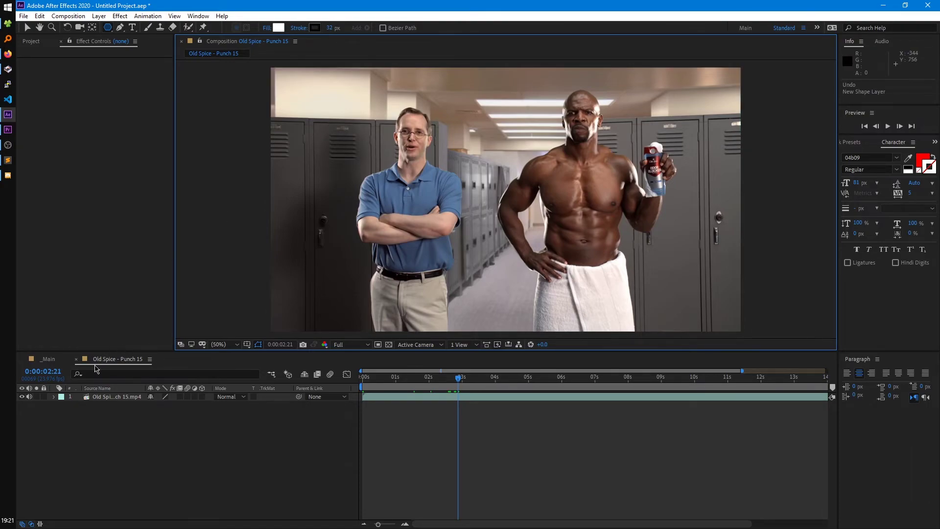
Draw a white pentagon over the video and move it to the frame's centre
{"action": "left_click_drag", "start_coordinate": [339, 126], "coordinate": [404, 157]}
{"action": "key", "text": "v"}
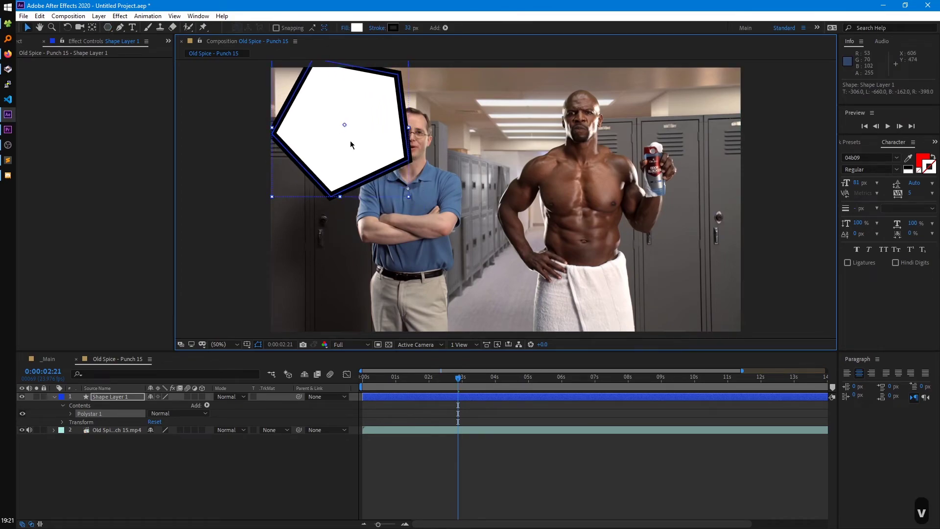
{"action": "left_click_drag", "start_coordinate": [350, 140], "coordinate": [513, 223]}
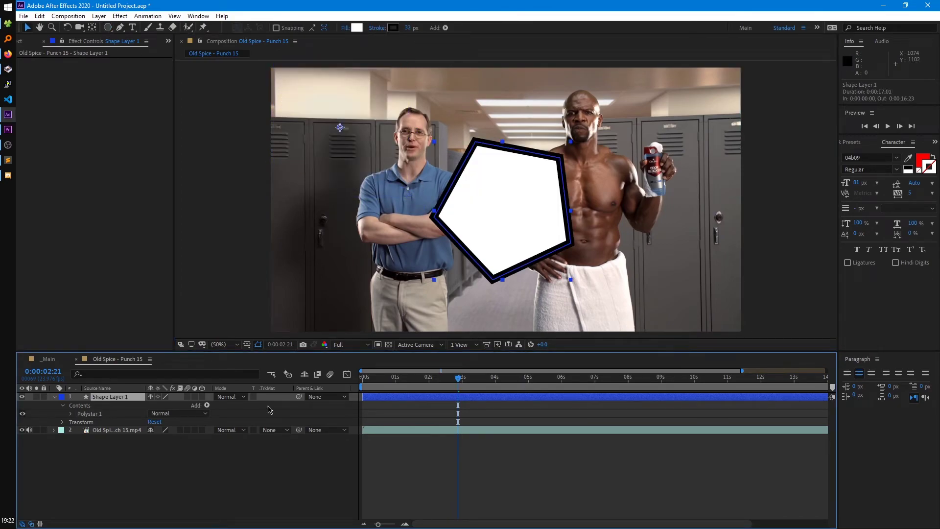
{"action": "left_click", "coordinate": [207, 406]}
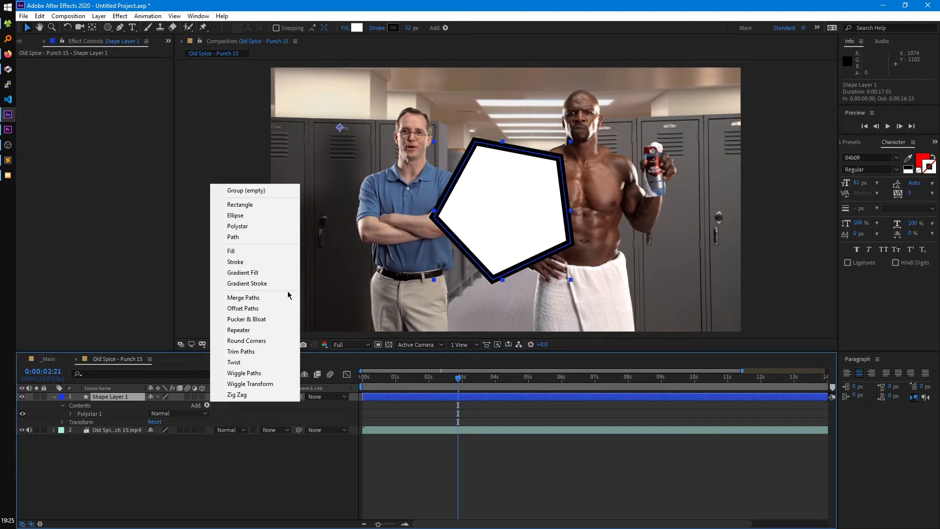
Delete the pentagon shape layer and add a fresh empty shape layer
{"action": "left_click", "coordinate": [131, 399]}
{"action": "key", "text": "ctrl+z"}
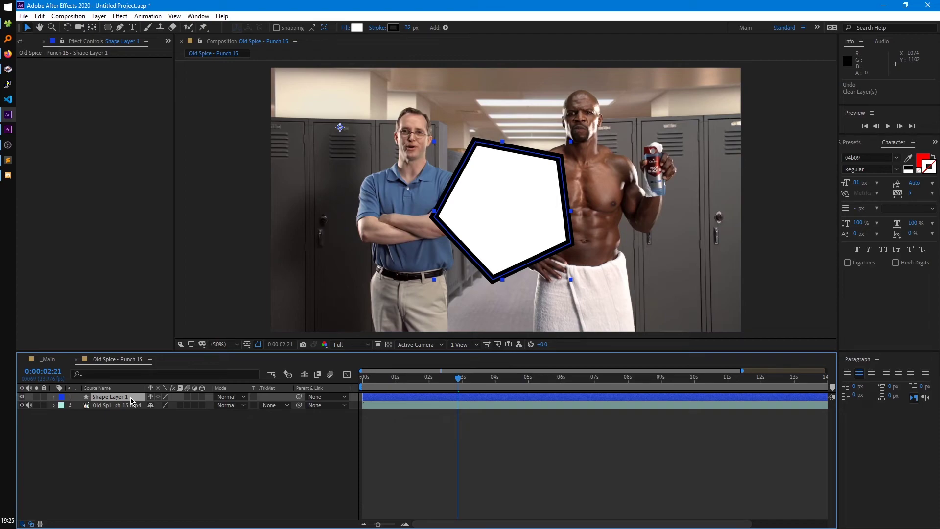
{"action": "key", "text": "Delete"}
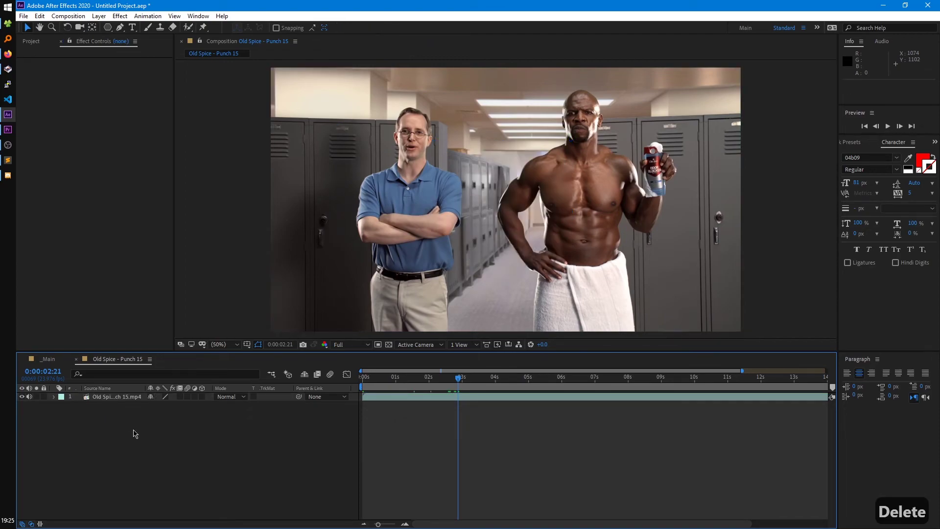
{"action": "right_click", "coordinate": [133, 431]}
{"action": "mouse_move", "coordinate": [240, 321]}
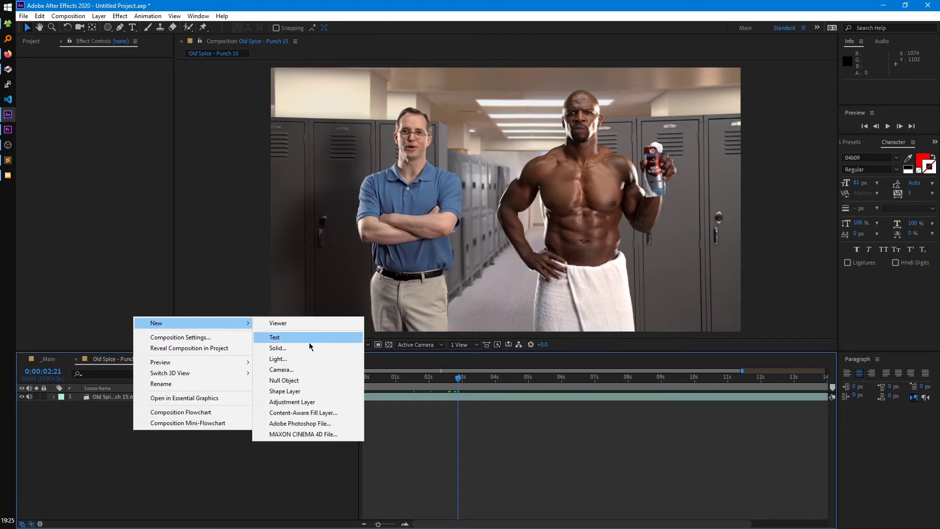
{"action": "left_click", "coordinate": [300, 390]}
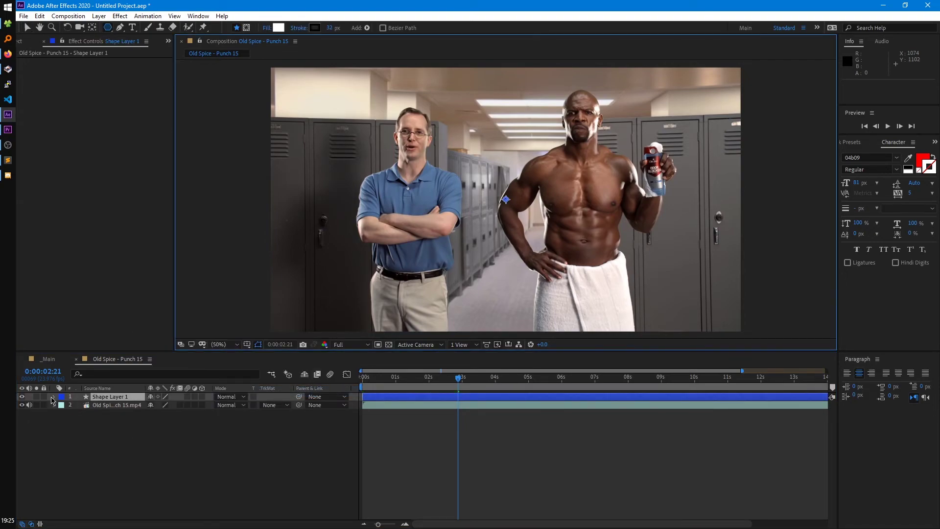
Add a Polystar path to the shape layer and set its type to Polygon
{"action": "left_click", "coordinate": [54, 396]}
{"action": "left_click", "coordinate": [207, 404]}
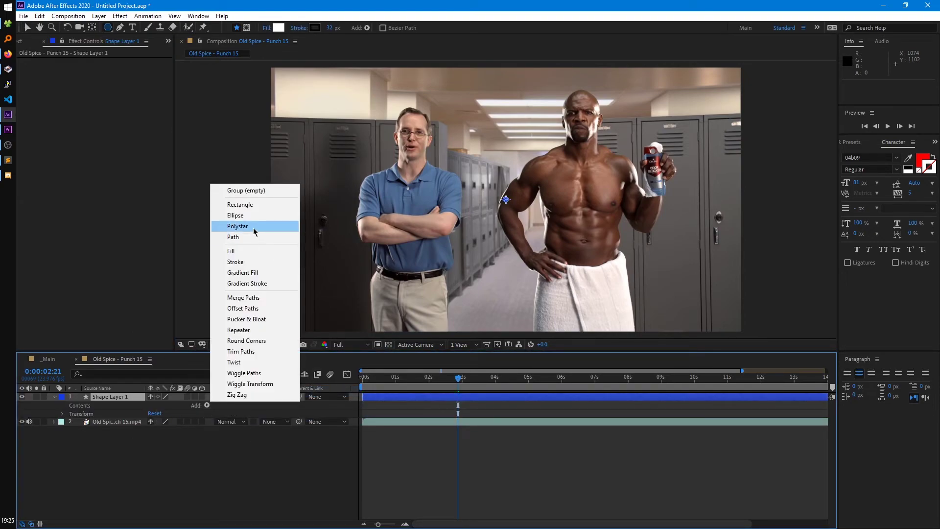
{"action": "left_click", "coordinate": [255, 226]}
{"action": "left_click", "coordinate": [71, 414]}
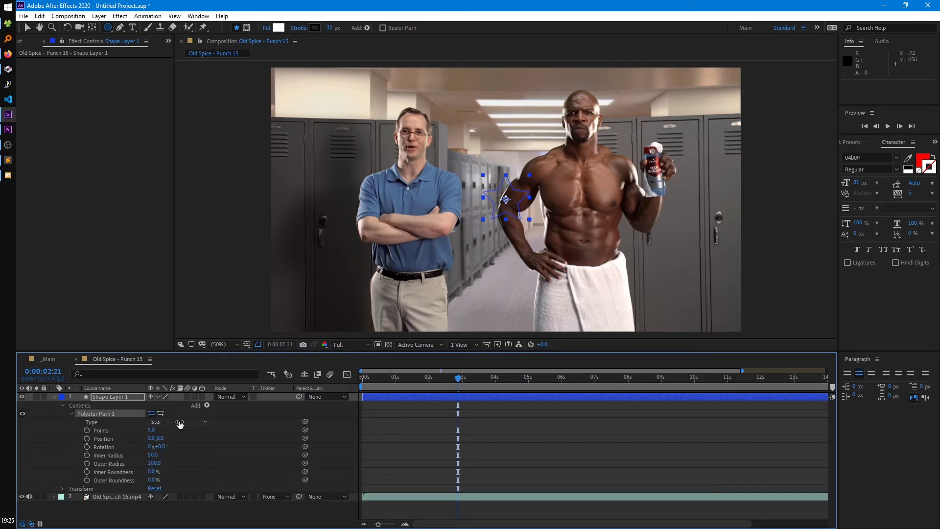
{"action": "left_click", "coordinate": [178, 422]}
{"action": "left_click", "coordinate": [192, 444]}
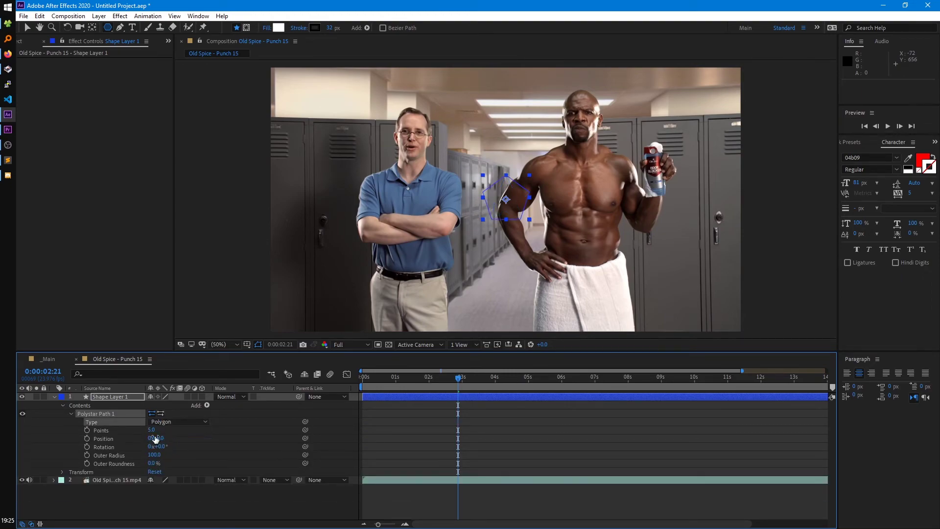
Give the polygon 8 points and a 22.5° rotation to make an octagon
{"action": "left_click", "coordinate": [150, 428]}
{"action": "type", "text": "7"}
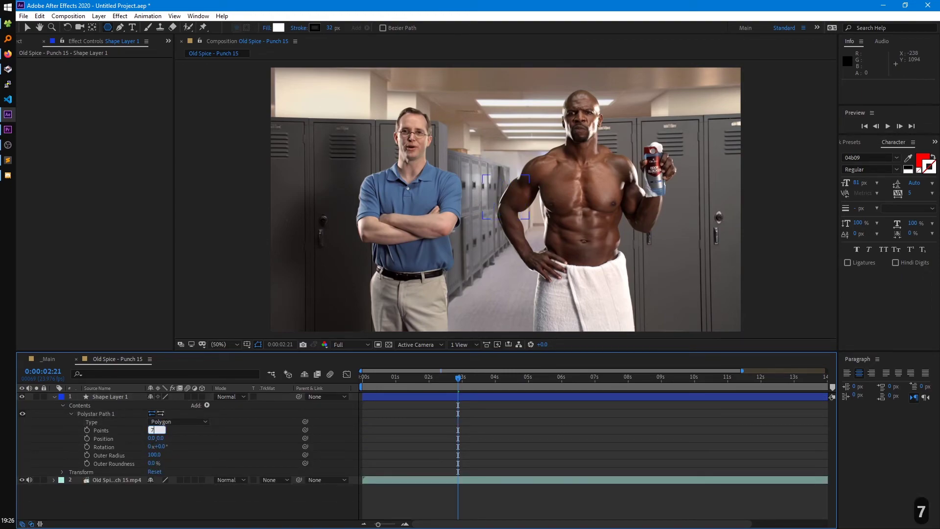
{"action": "key", "text": "BackSpace"}
{"action": "type", "text": "8"}
{"action": "key", "text": "Return"}
{"action": "left_click", "coordinate": [163, 447]}
{"action": "type", "text": "22.5"}
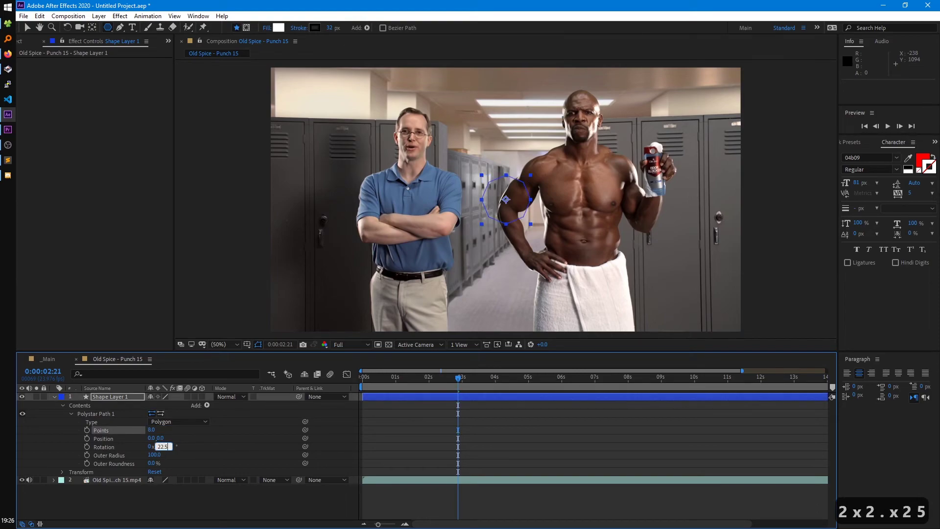
{"action": "key", "text": "Return"}
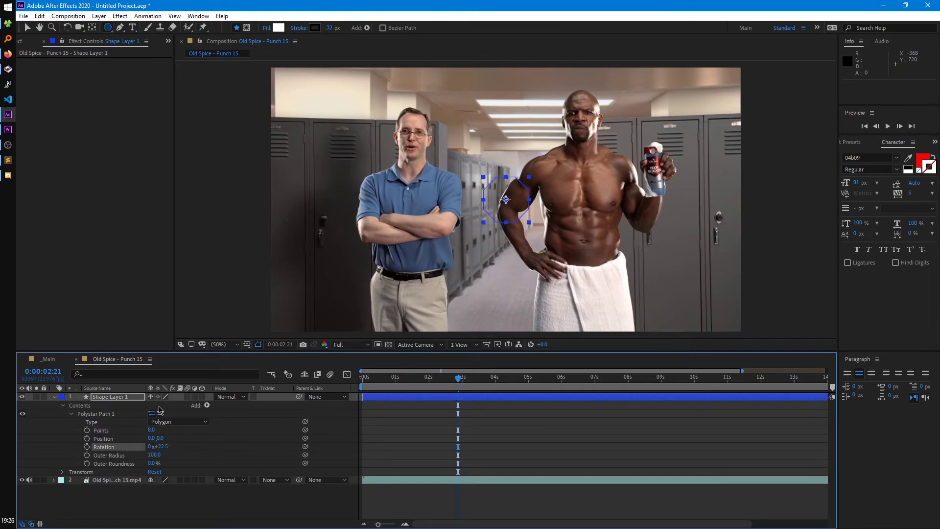
Add a red fill and a white stroke to the octagon
{"action": "left_click", "coordinate": [207, 405]}
{"action": "left_click", "coordinate": [234, 251]}
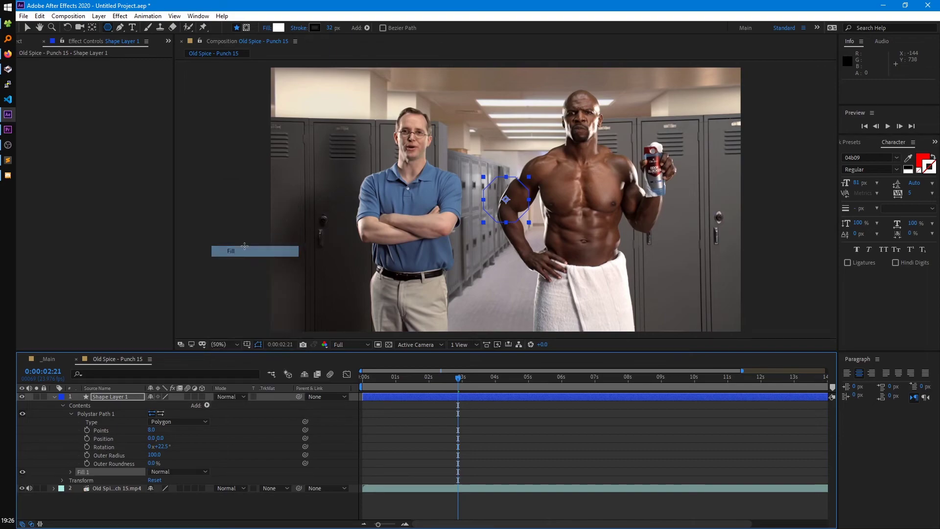
{"action": "left_click", "coordinate": [207, 405]}
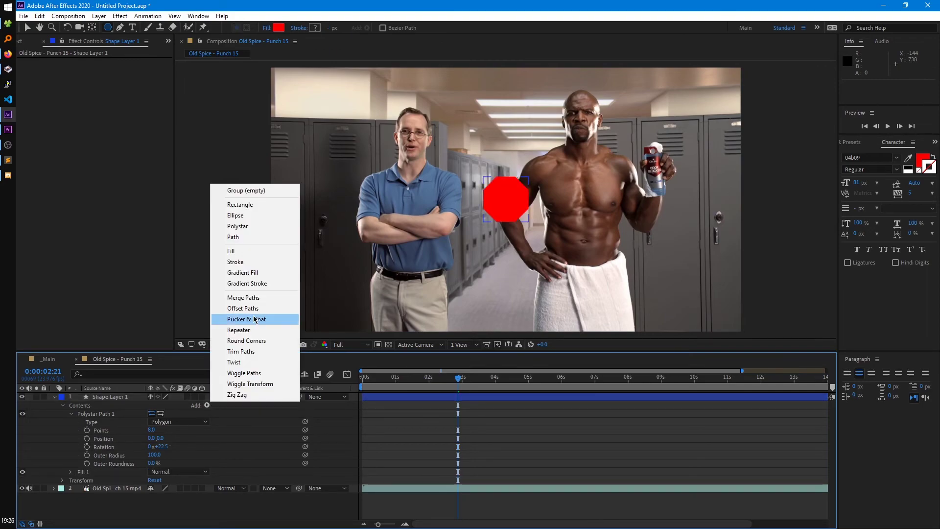
{"action": "left_click", "coordinate": [236, 260]}
{"action": "left_click", "coordinate": [71, 472]}
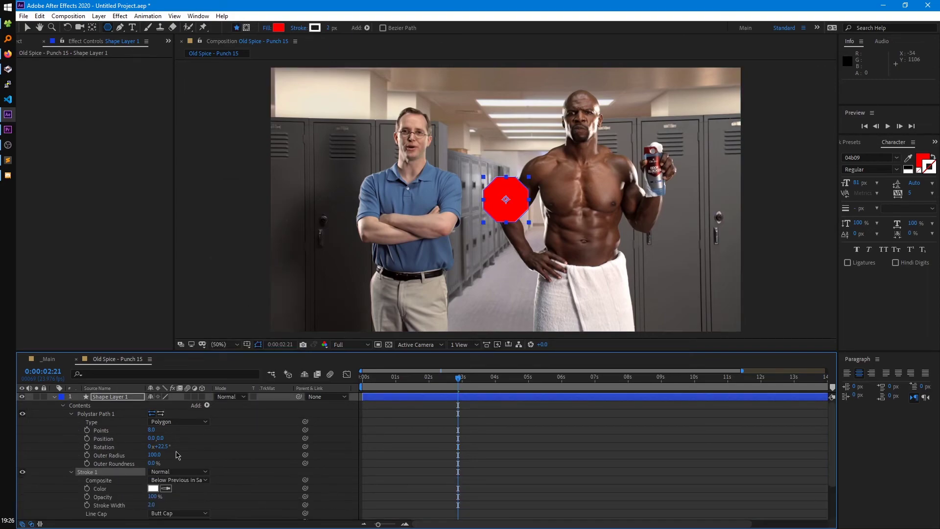
{"action": "scroll", "coordinate": [152, 461], "scroll_direction": "down", "scroll_amount": 3}
{"action": "left_click_drag", "start_coordinate": [152, 457], "coordinate": [190, 460]}
{"action": "key", "text": "ctrl+z"}
Scale the octagon shape layer up to 306%
{"action": "left_click", "coordinate": [116, 396]}
{"action": "key", "text": "s"}
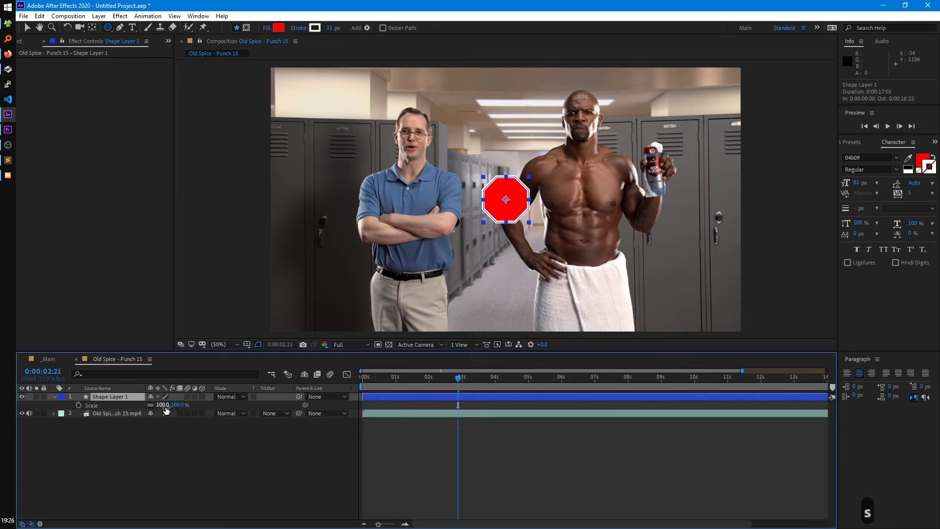
{"action": "left_click_drag", "start_coordinate": [164, 404], "coordinate": [283, 403]}
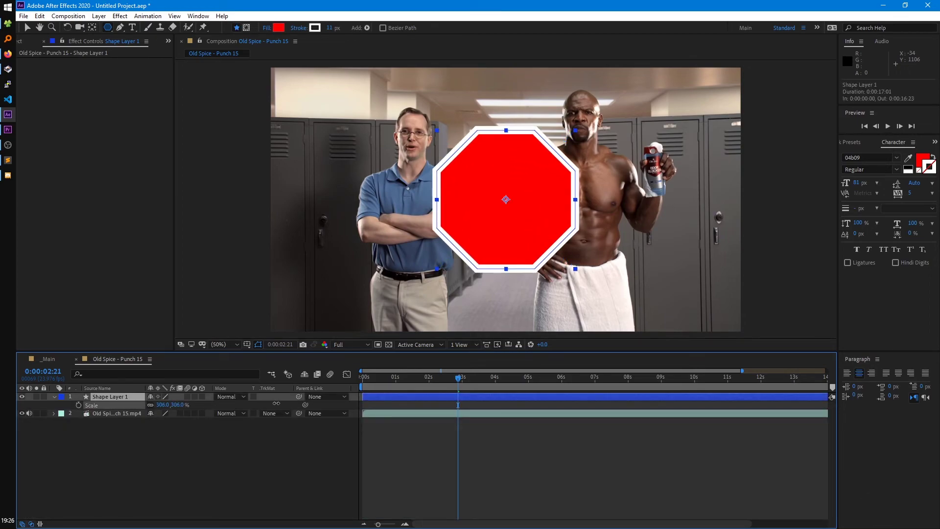
{"action": "left_click", "coordinate": [237, 452]}
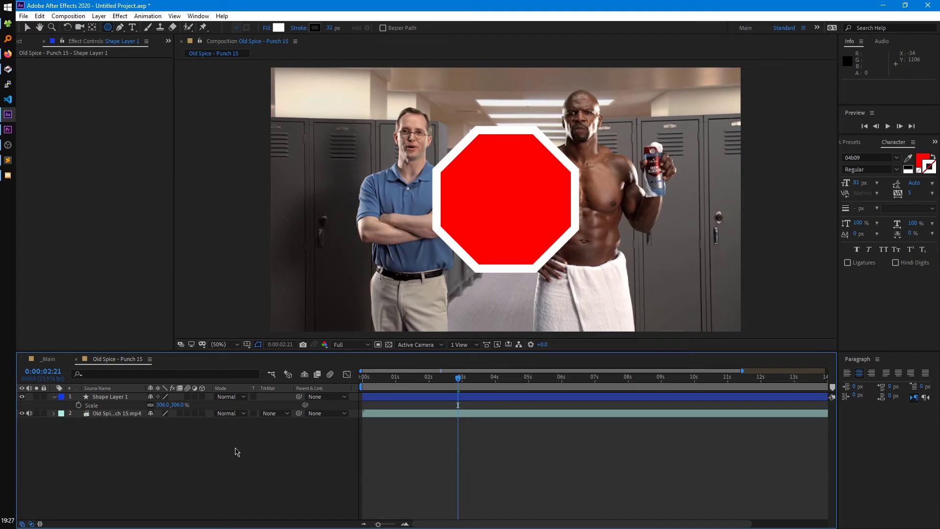
{"action": "right_click", "coordinate": [177, 442]}
{"action": "mouse_move", "coordinate": [296, 338]}
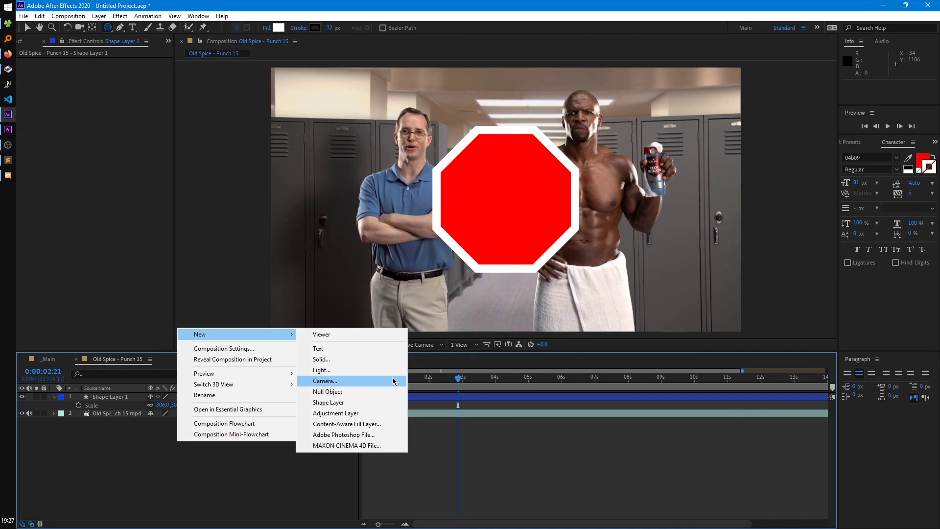
{"action": "left_click", "coordinate": [197, 471]}
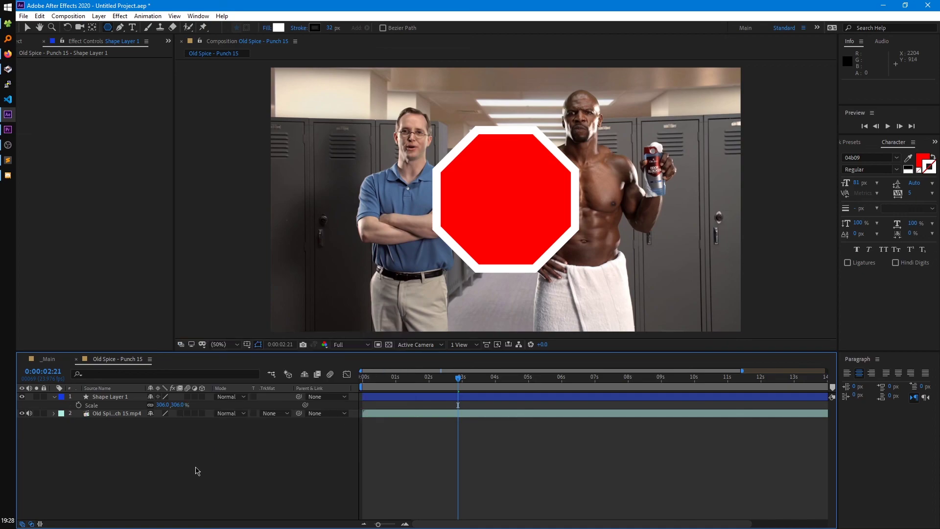